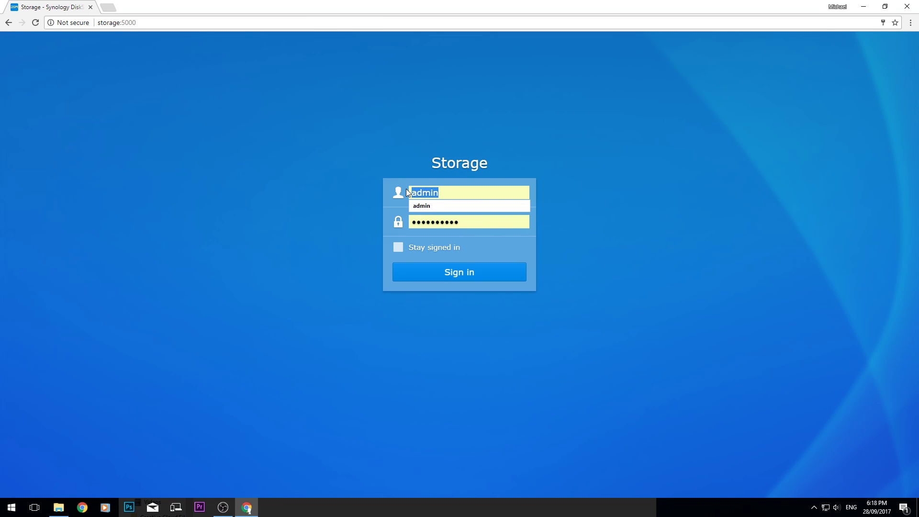
- Sign in to DSM with the account username and password
text(michael)
key(Tab)
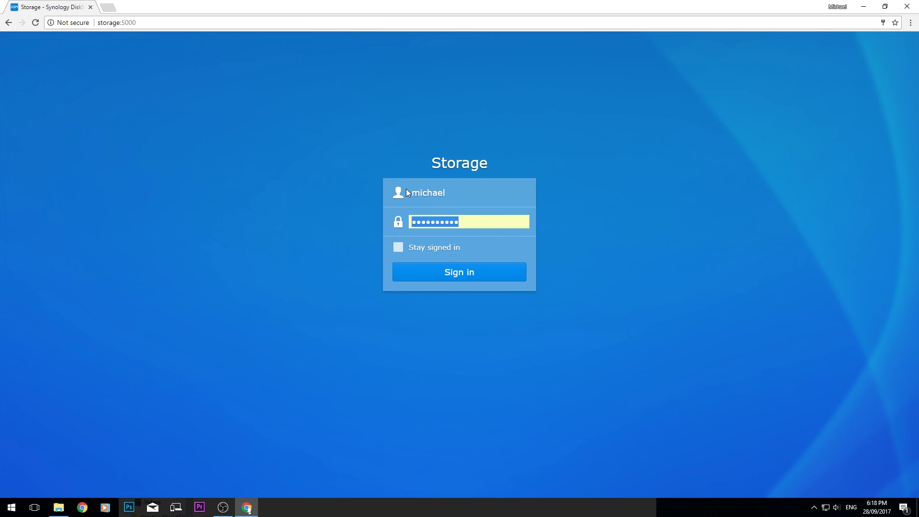
key(Return)
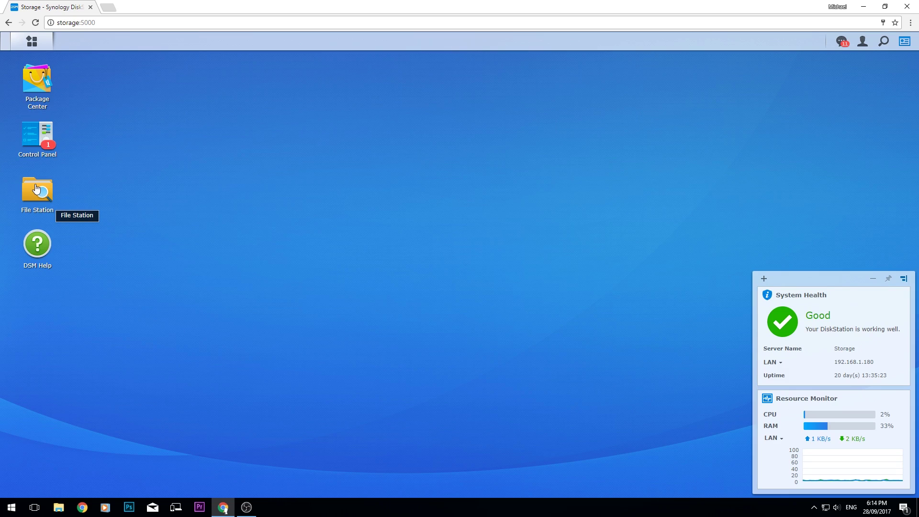
- In File Station, create a 'Pictures Share' folder in home and open it
click(36, 188)
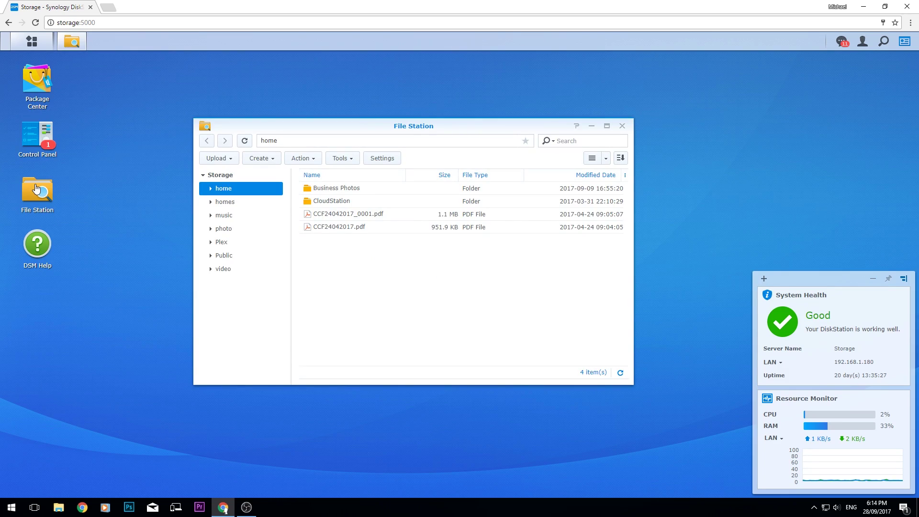
right_click(343, 268)
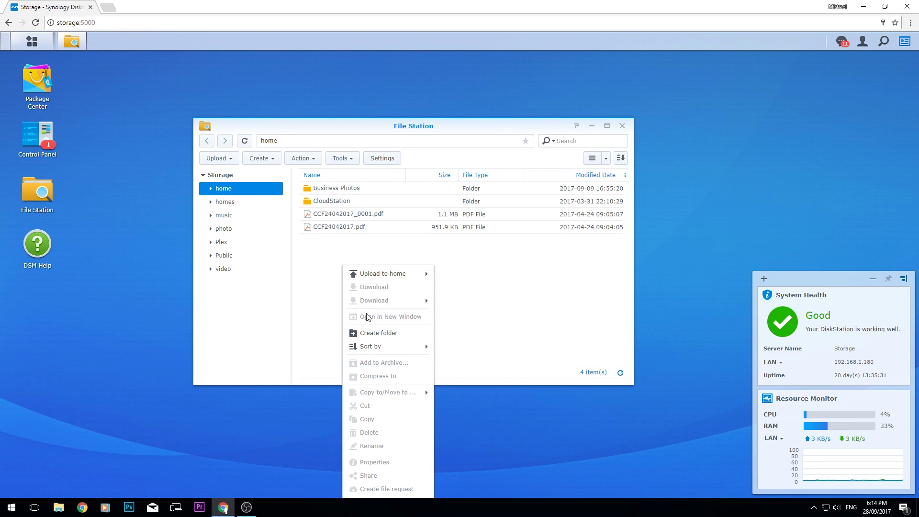
click(375, 333)
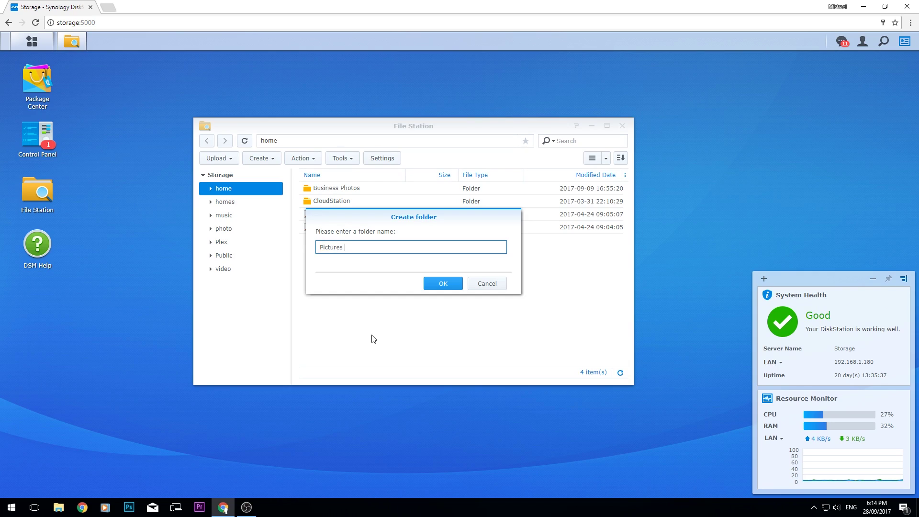
key(Return)
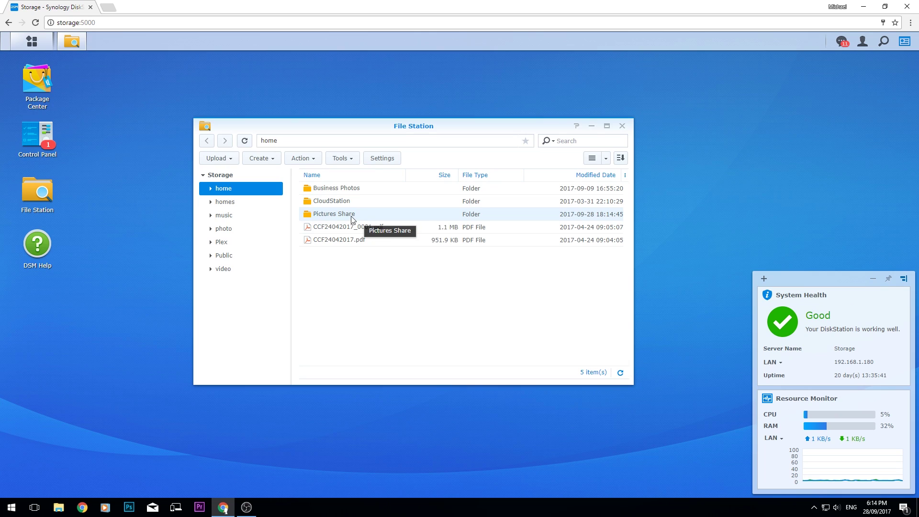
double_click(351, 219)
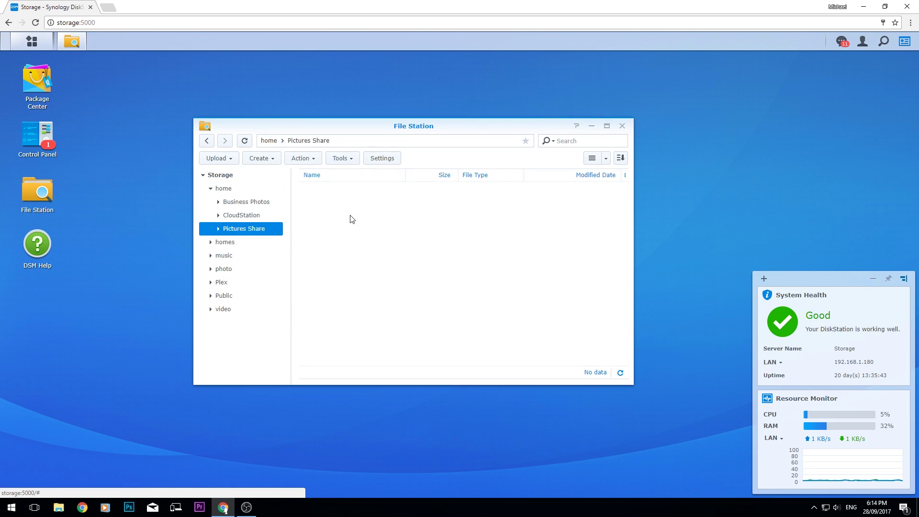
- Upload all nine images from the desktop Pictures folder into Pictures Share
drag(296, 4, 431, 14)
double_click(21, 308)
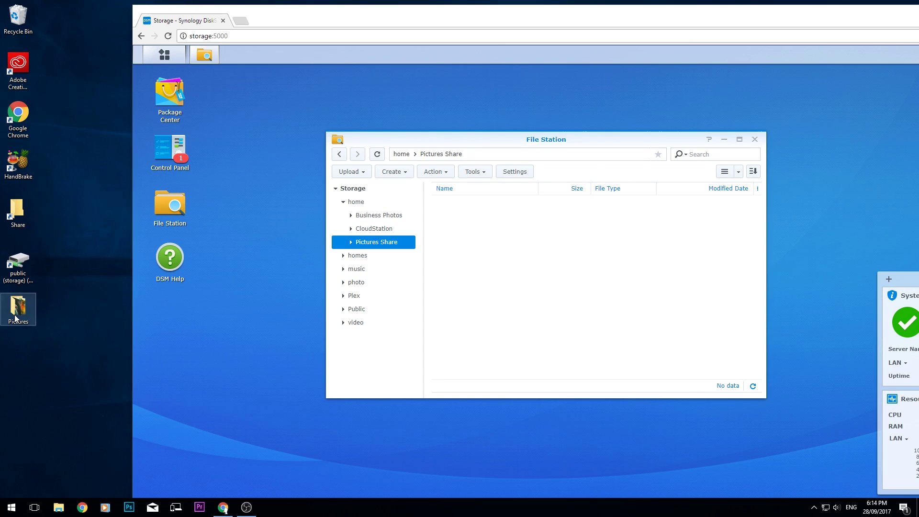
drag(761, 255, 321, 126)
drag(361, 171, 521, 364)
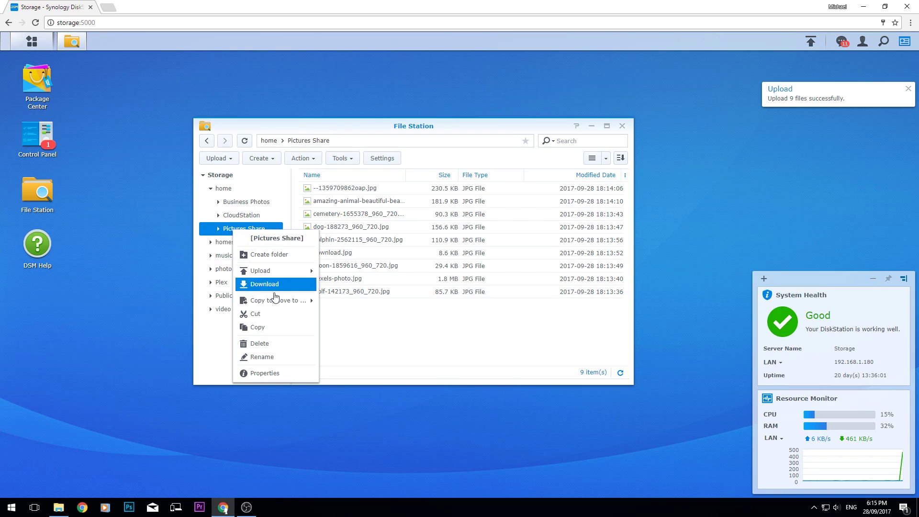
- Share the Pictures Share folder from home, copy its link, and save it
click(223, 188)
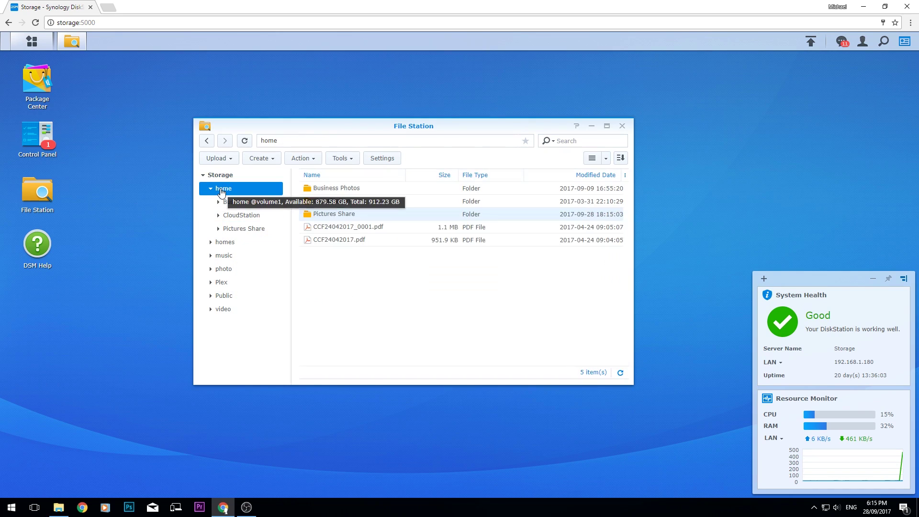
right_click(335, 216)
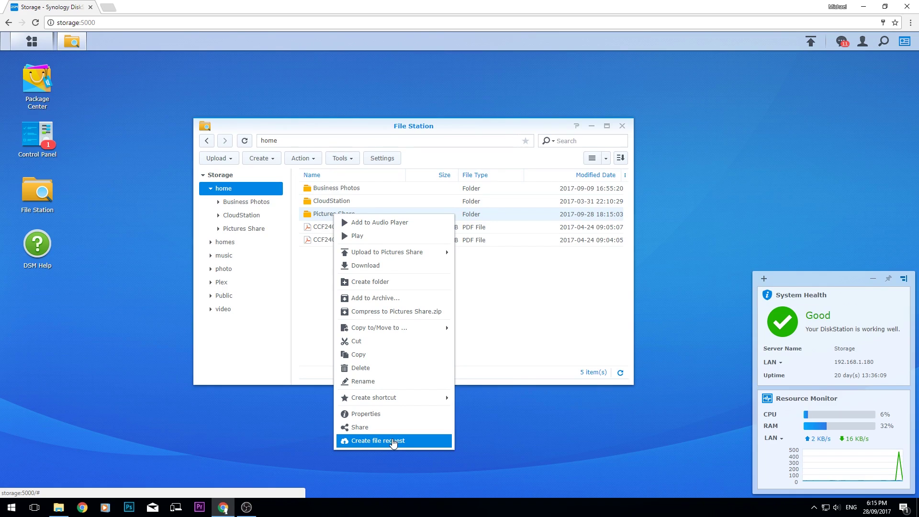
click(386, 427)
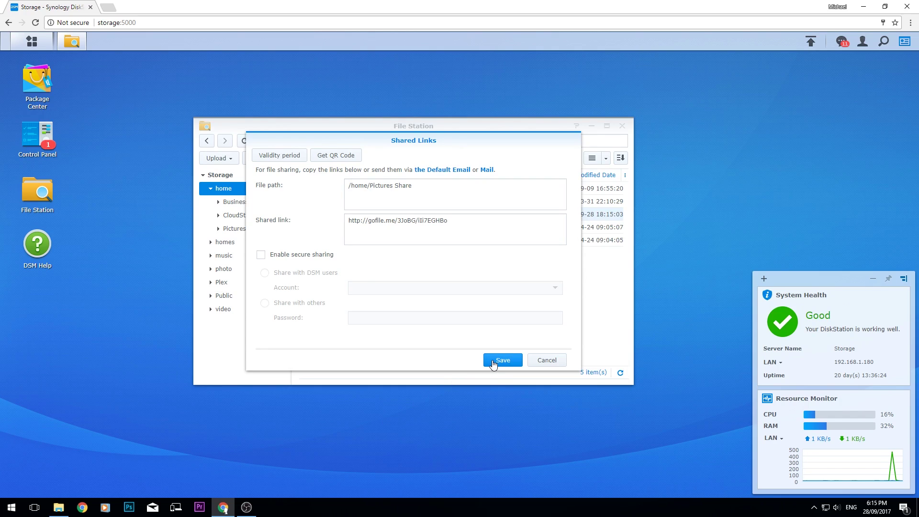
right_click(406, 217)
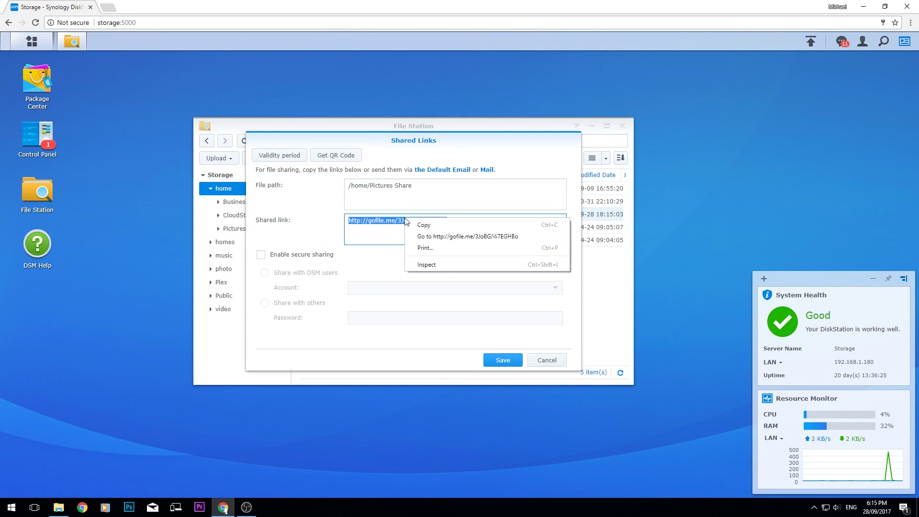
click(425, 227)
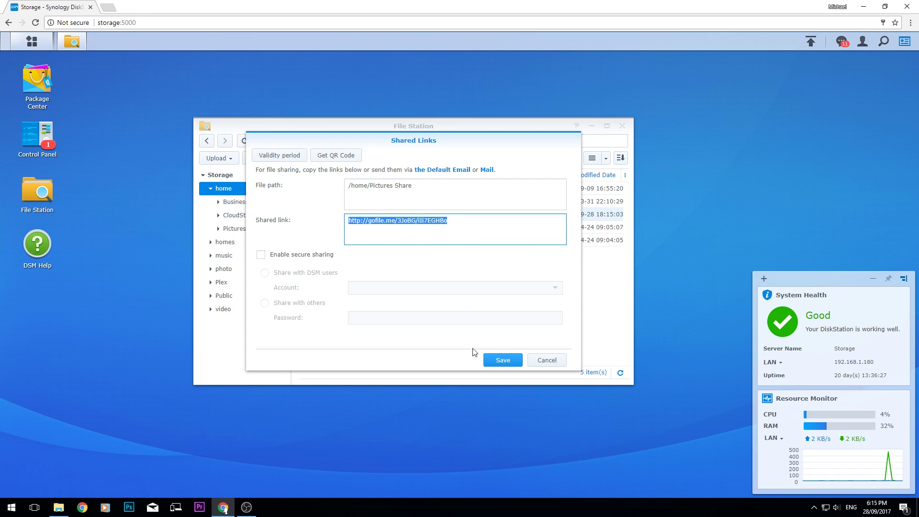
click(500, 364)
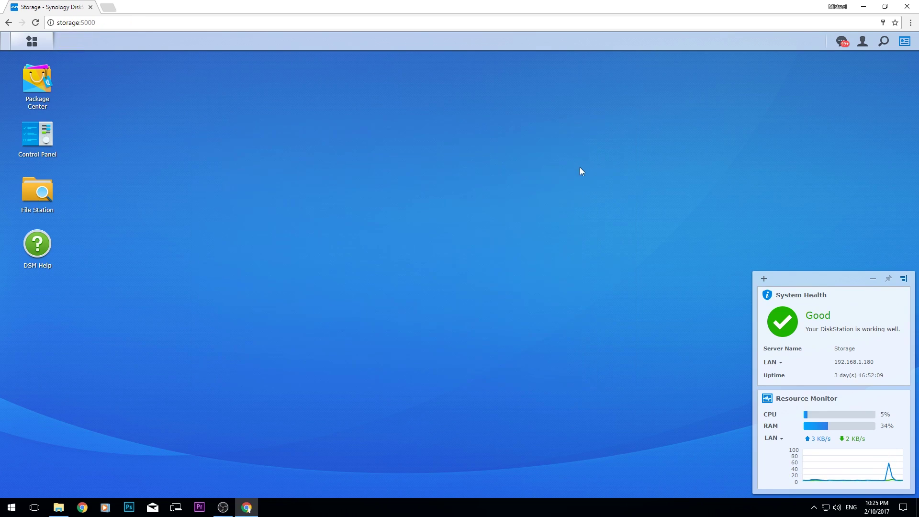
- Paste the shared link into a new Notepad note, then minimize Notepad
key(super)
text(notepad)
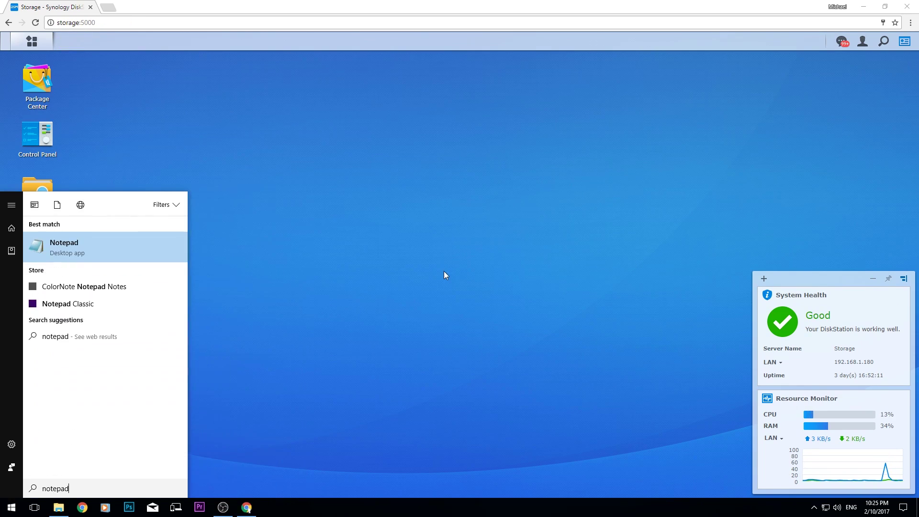
key(Return)
right_click(258, 237)
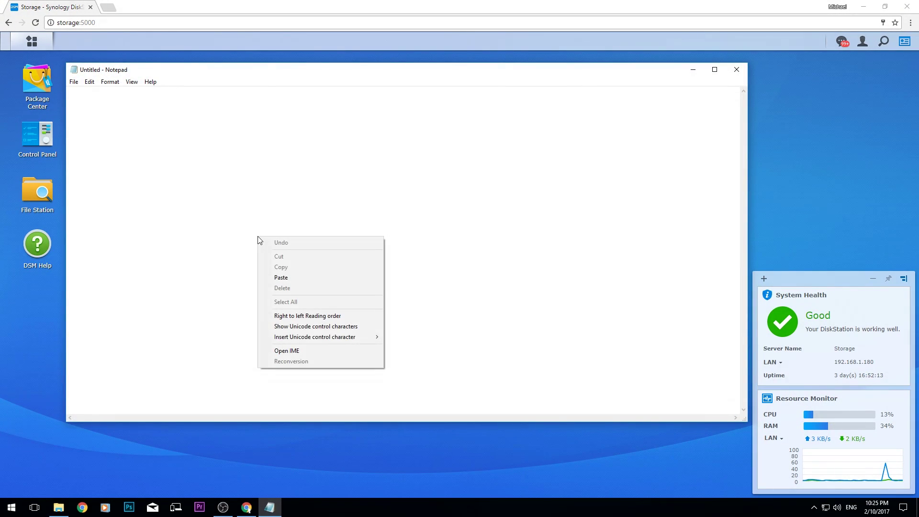
click(281, 278)
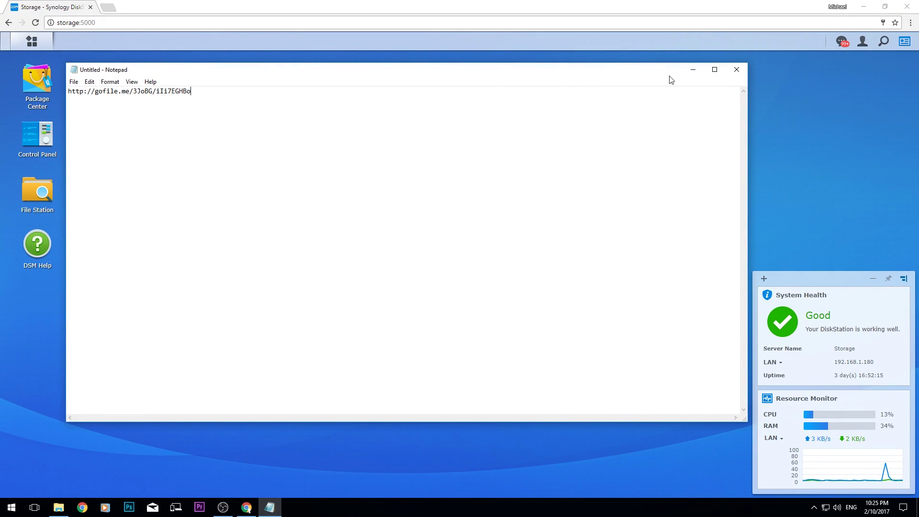
click(692, 70)
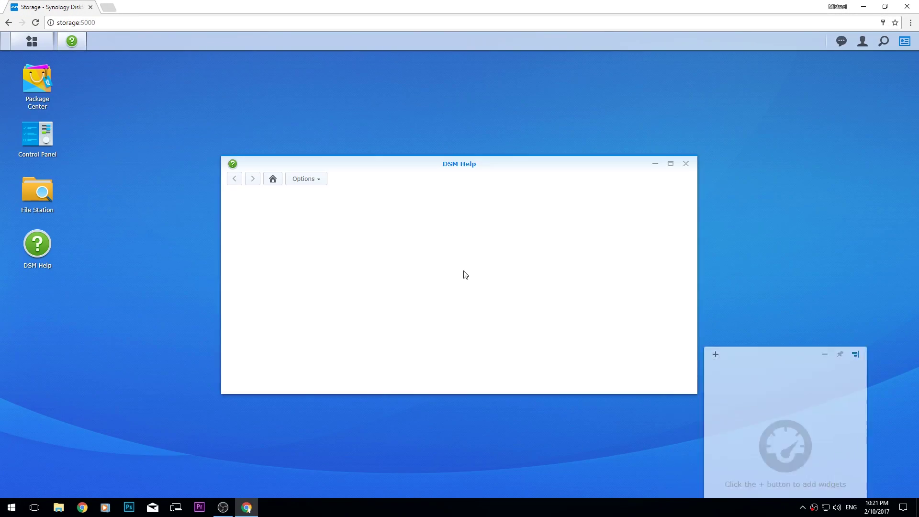
- Enable QuickConnect in Control Panel, apply it, and open the shared link in a new tab
click(684, 164)
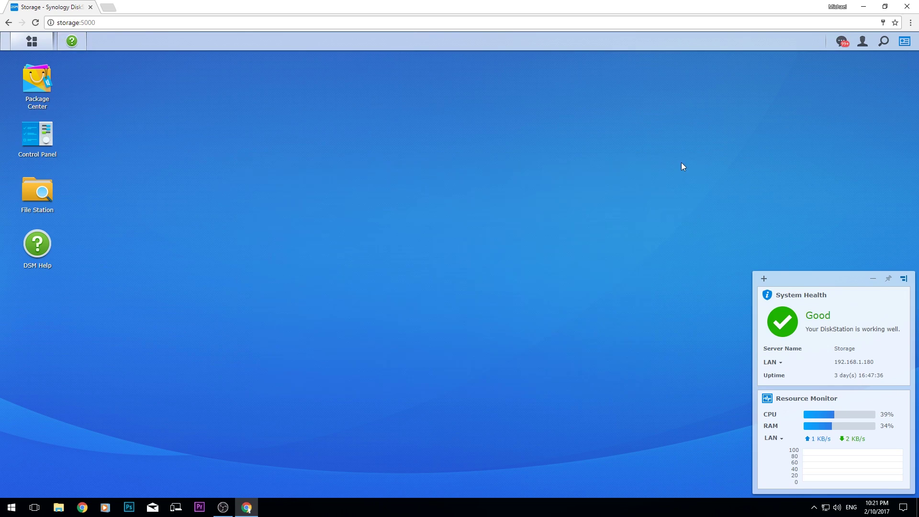
click(30, 137)
click(209, 182)
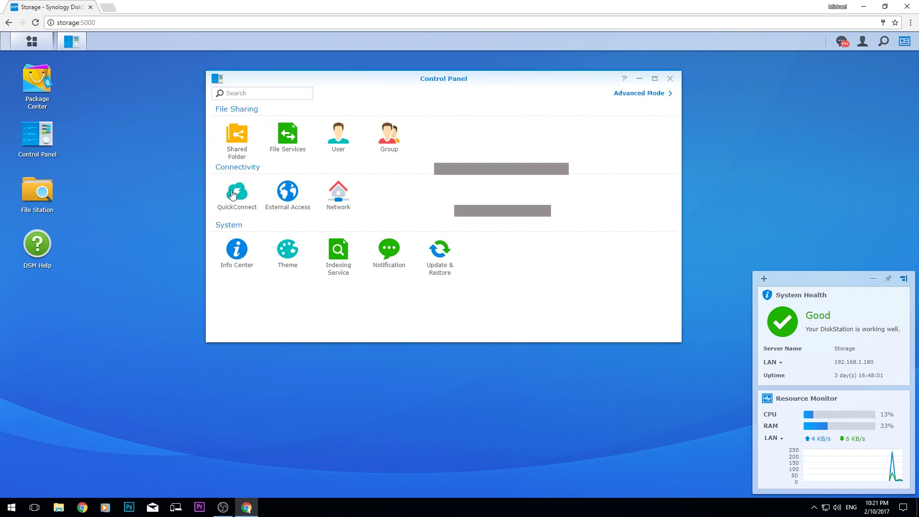
click(338, 154)
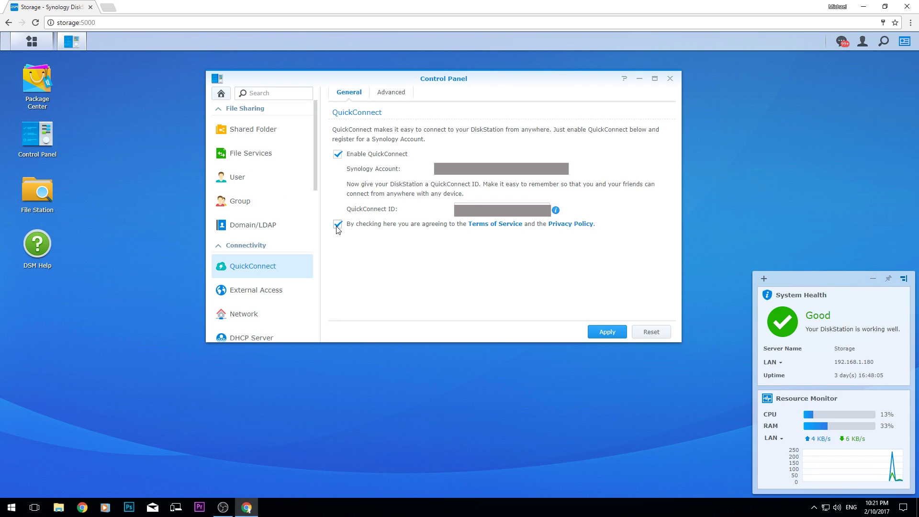
click(466, 215)
click(600, 338)
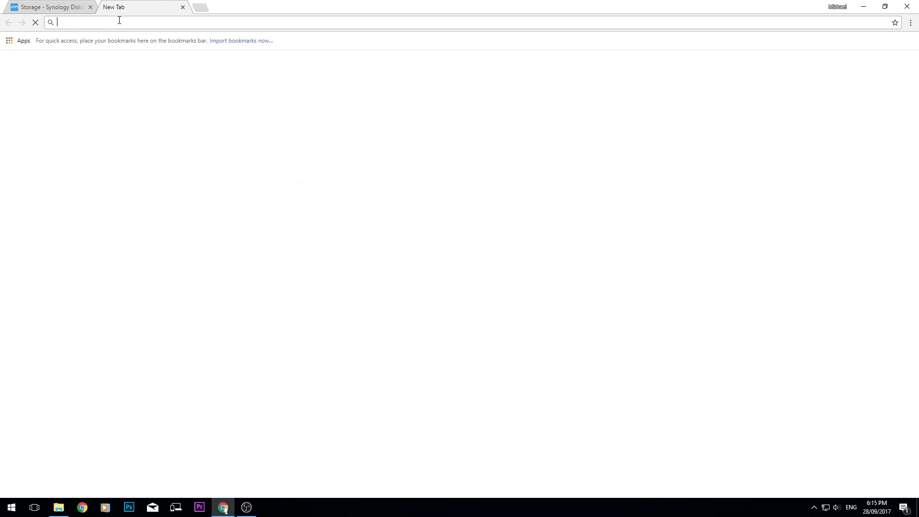
right_click(119, 21)
click(152, 78)
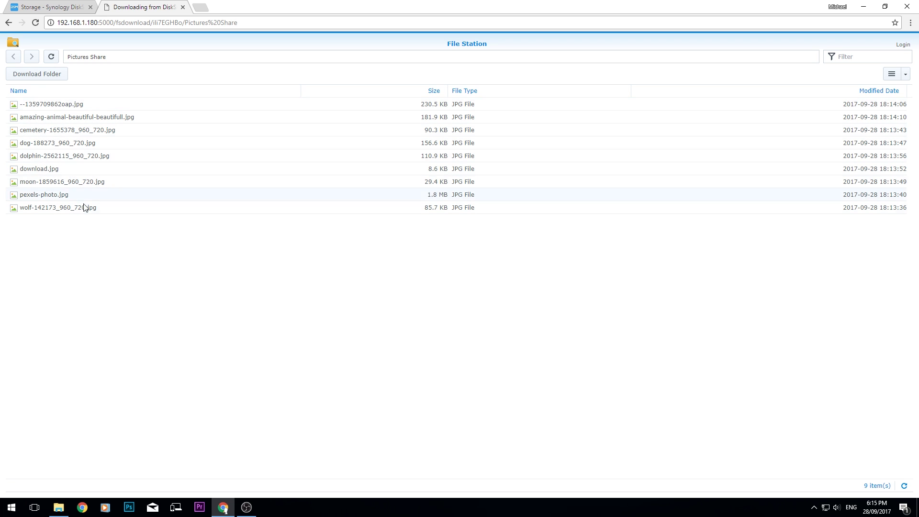
- Select the first picture on the shared page and check its Download option without downloading
click(46, 104)
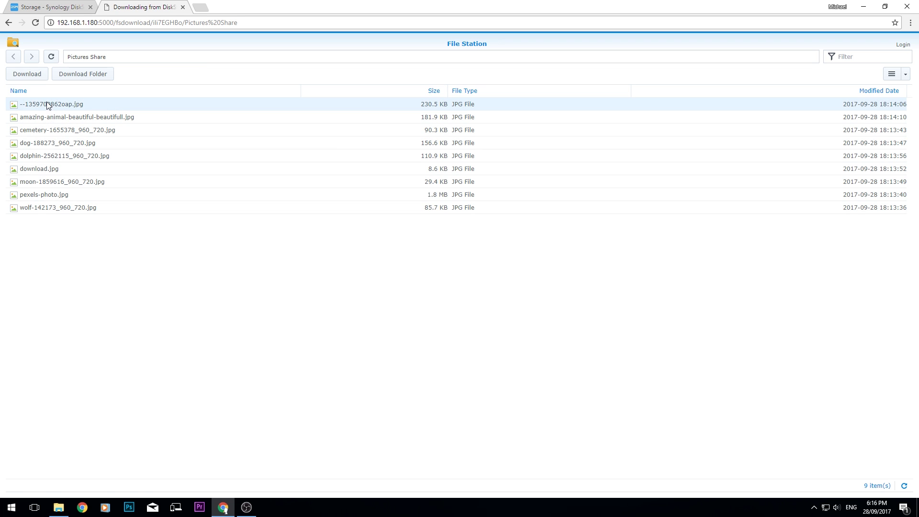
right_click(47, 104)
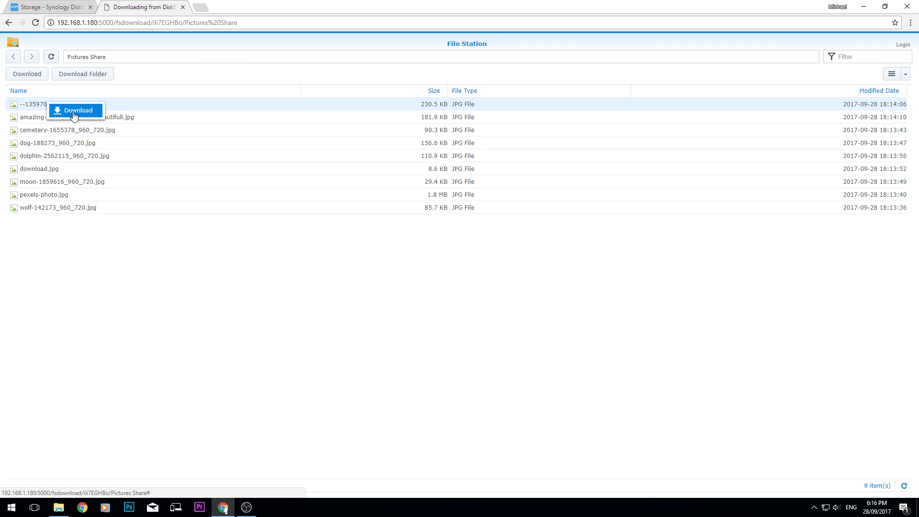
click(81, 205)
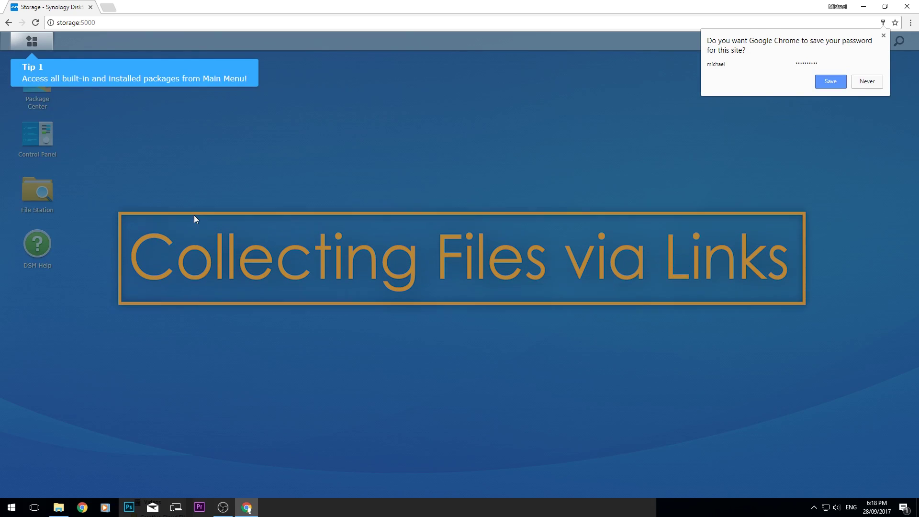
- Dismiss the browser's save-password prompt and close DSM Help
click(864, 82)
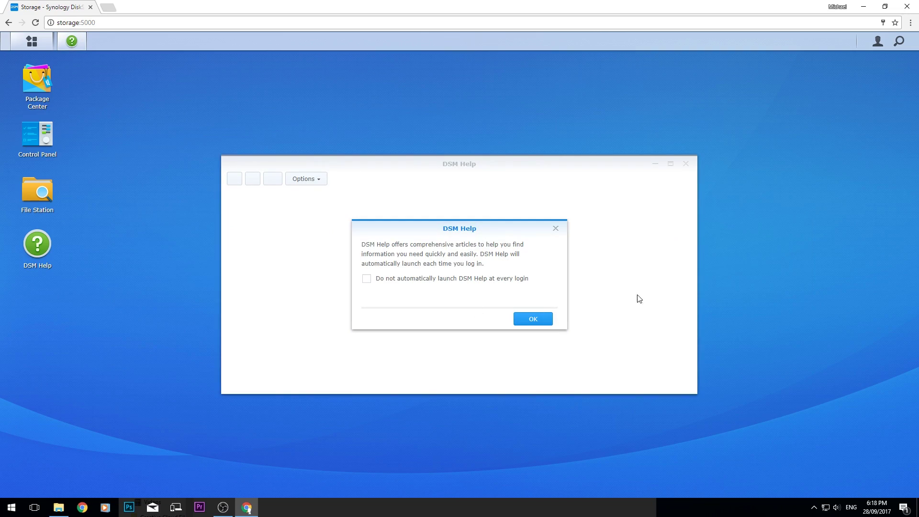
click(535, 319)
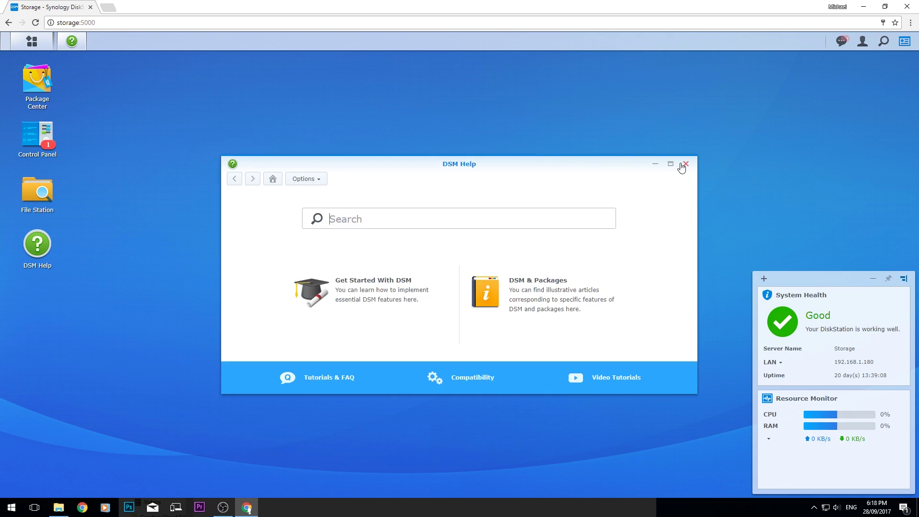
click(685, 165)
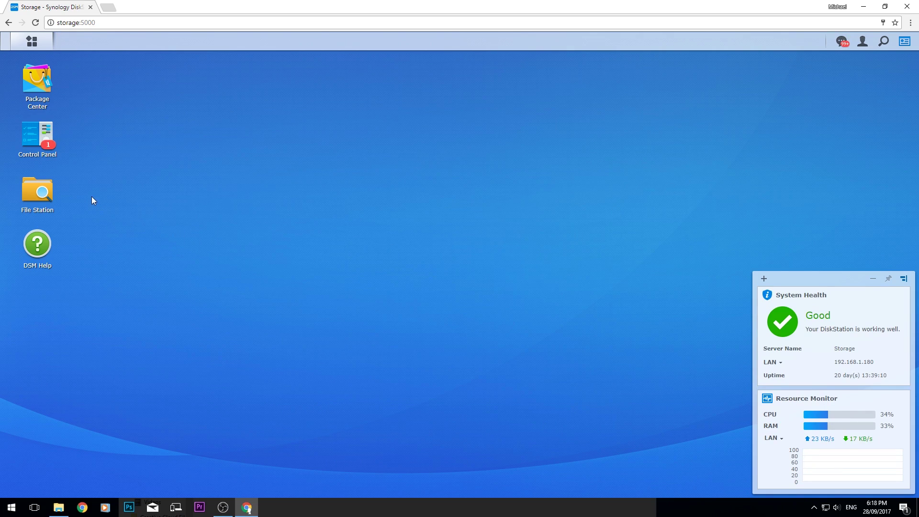
- In File Station, create a 'Drop Files' folder in home
click(35, 191)
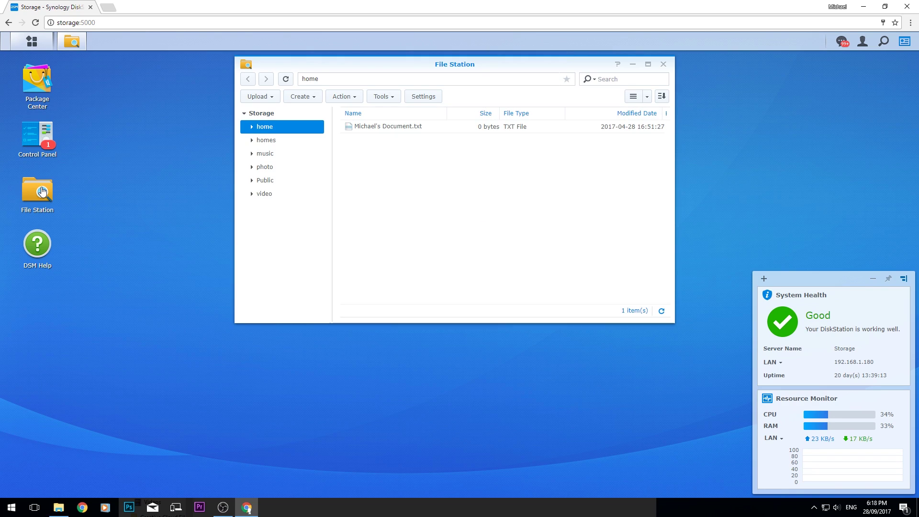
drag(495, 64, 414, 161)
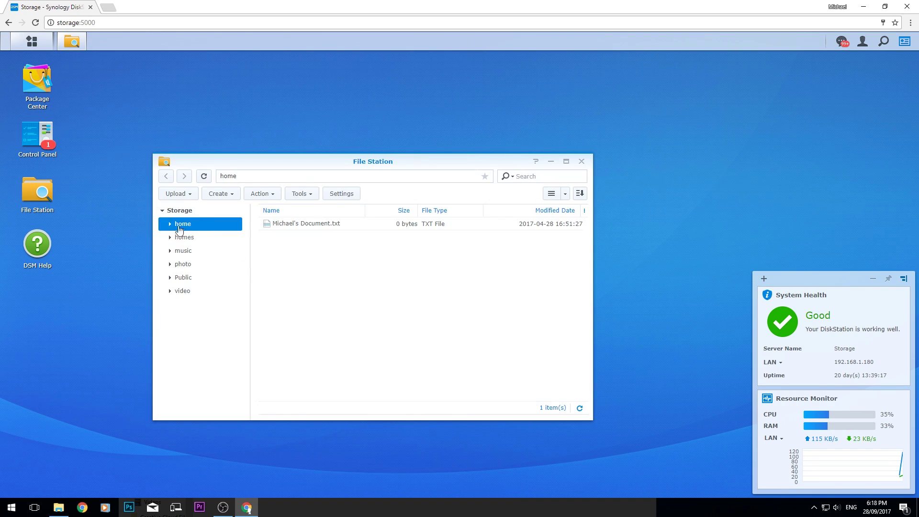
right_click(365, 266)
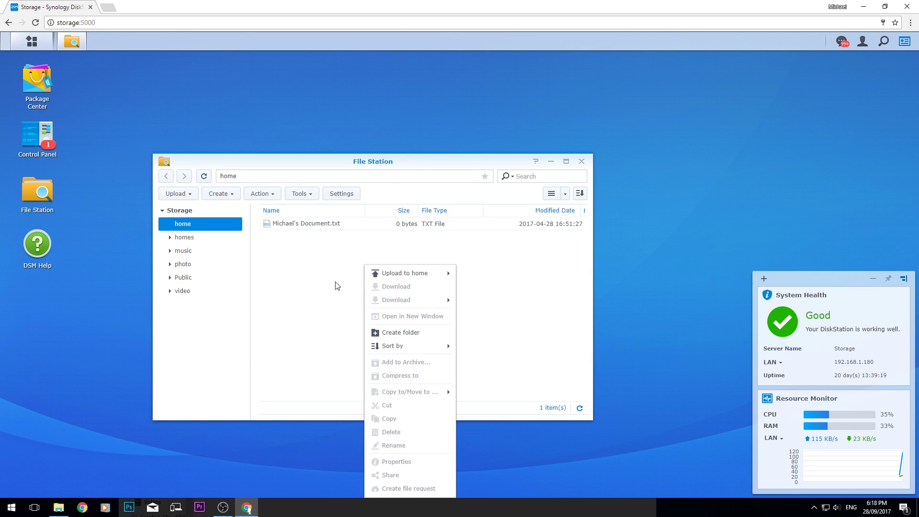
click(425, 333)
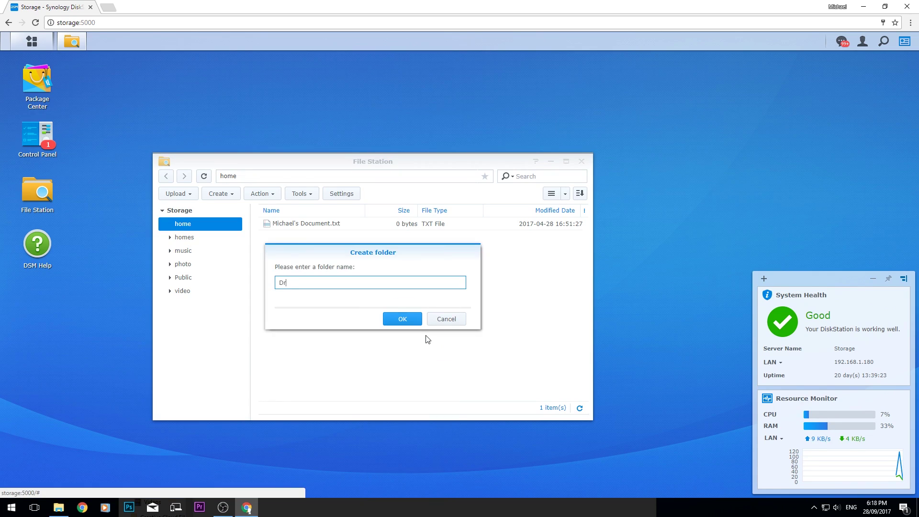
text(Drop Files)
key(Return)
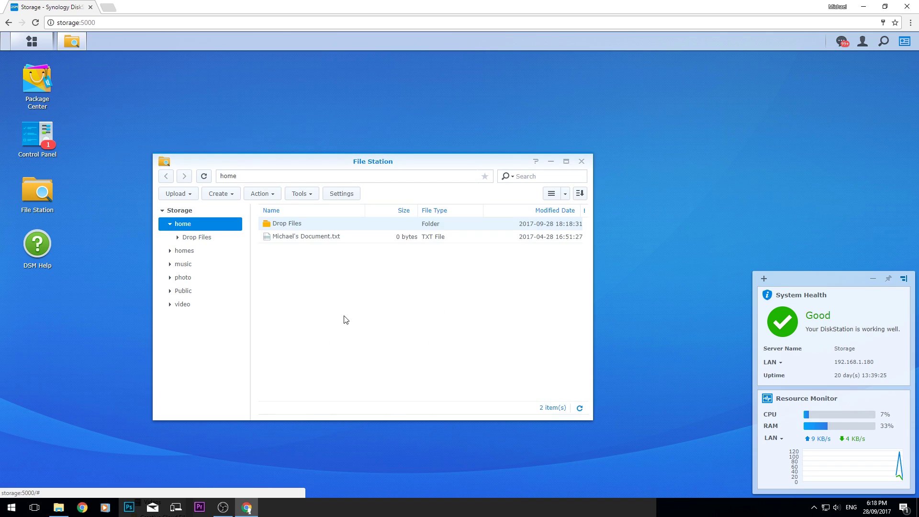
- Create a file request for Drop Files with message 'Drop any files here you have for me!'
right_click(281, 225)
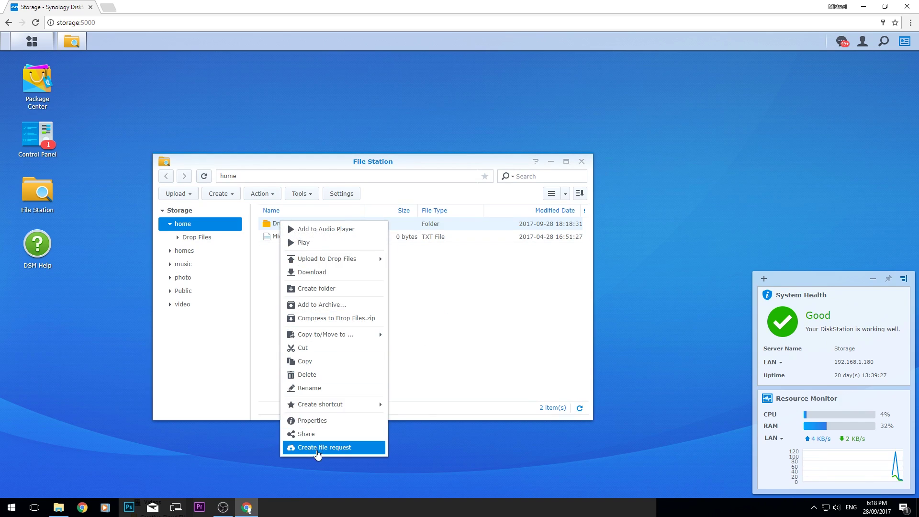
click(317, 448)
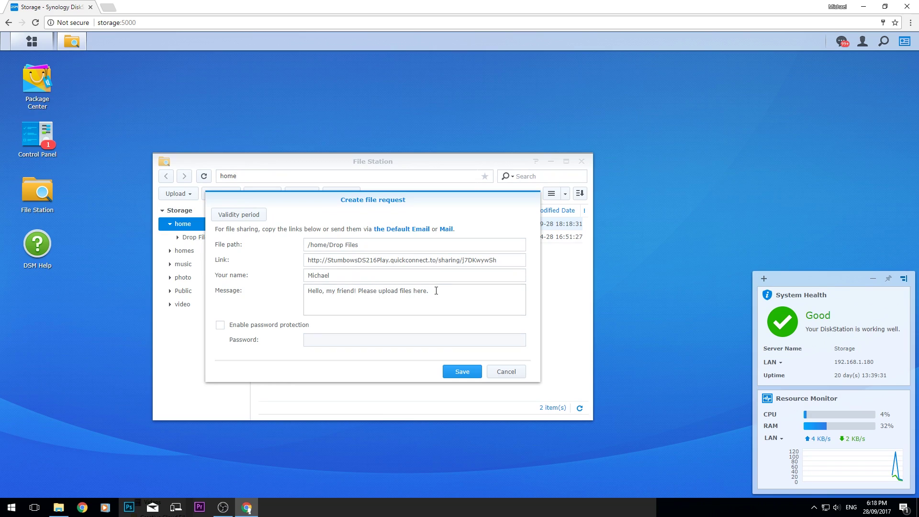
drag(436, 290, 313, 293)
key(BackSpace)
key(BackSpace)
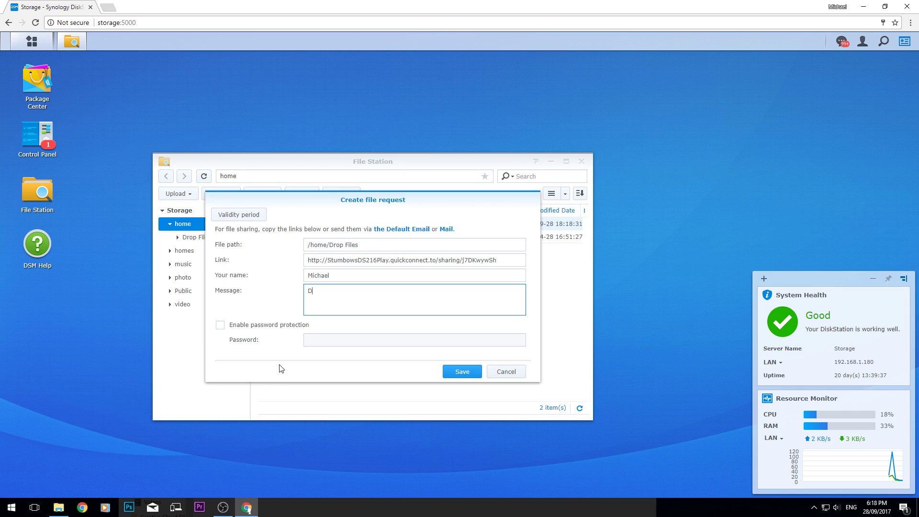
text(Drop any files here you have for me!)
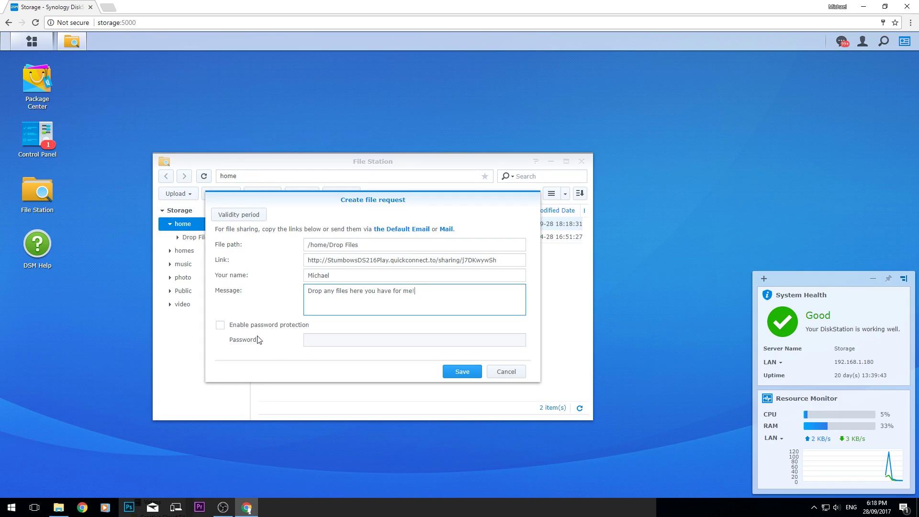
- Copy the file request link and save the request
click(484, 260)
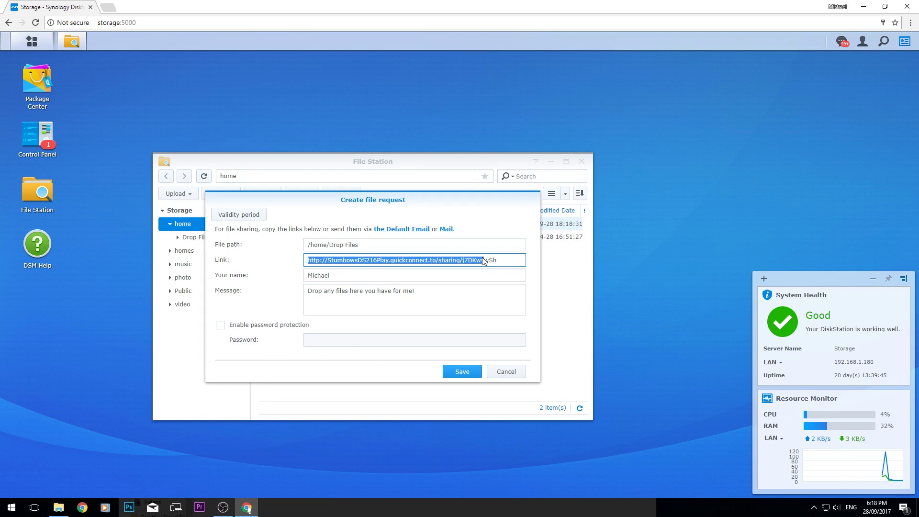
triple_click(497, 264)
right_click(496, 263)
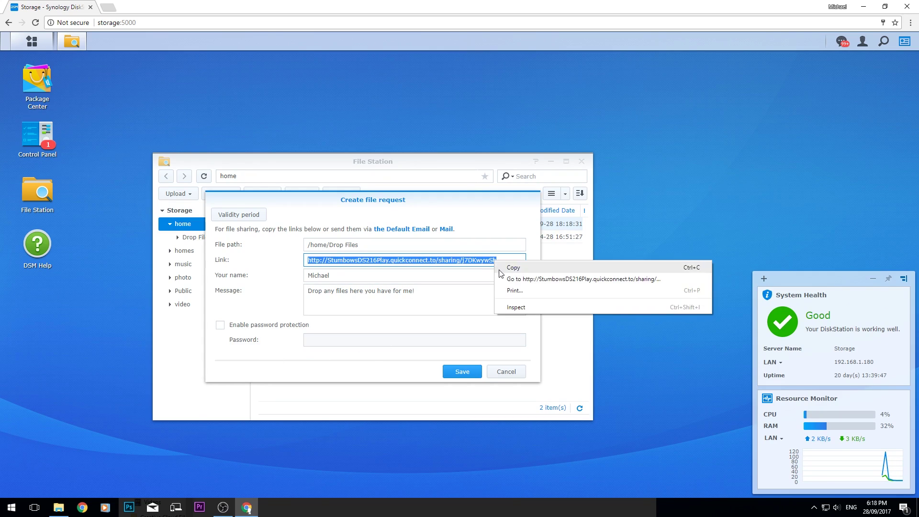
click(507, 269)
click(477, 367)
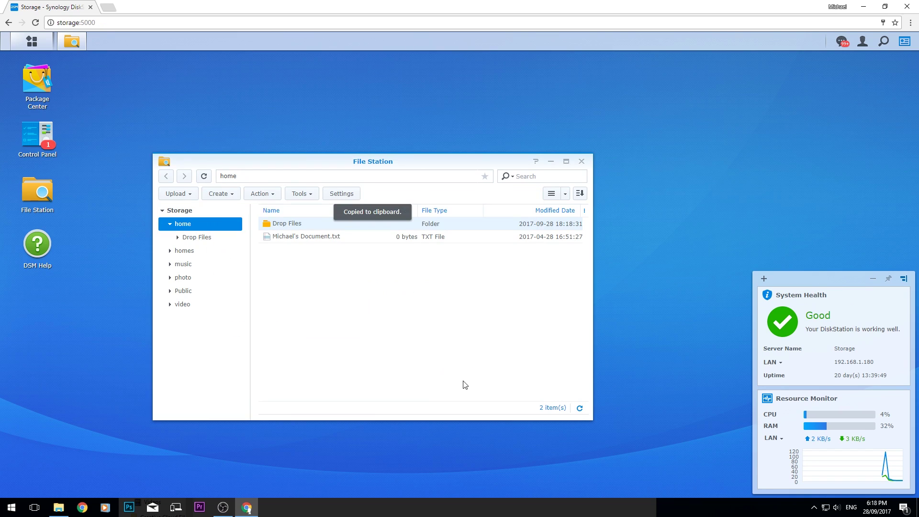
- Open the file request link in a new browser tab
click(109, 7)
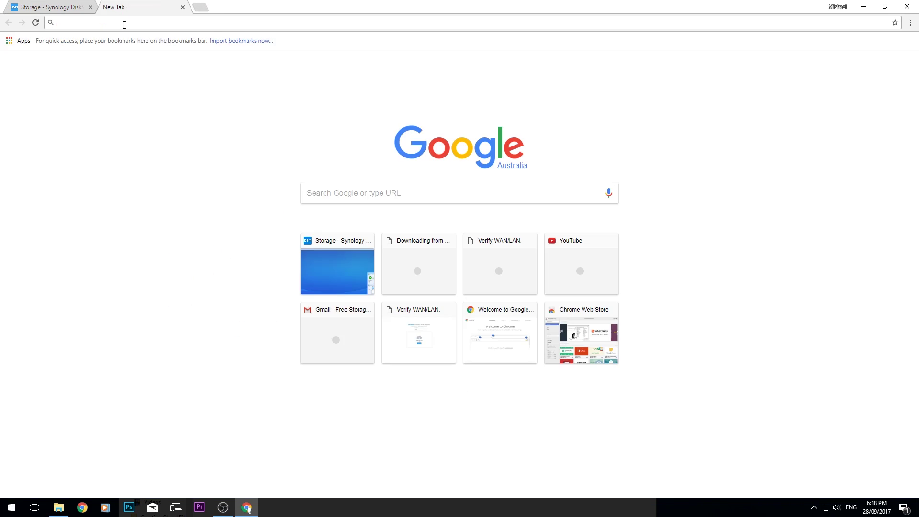
right_click(126, 23)
click(173, 82)
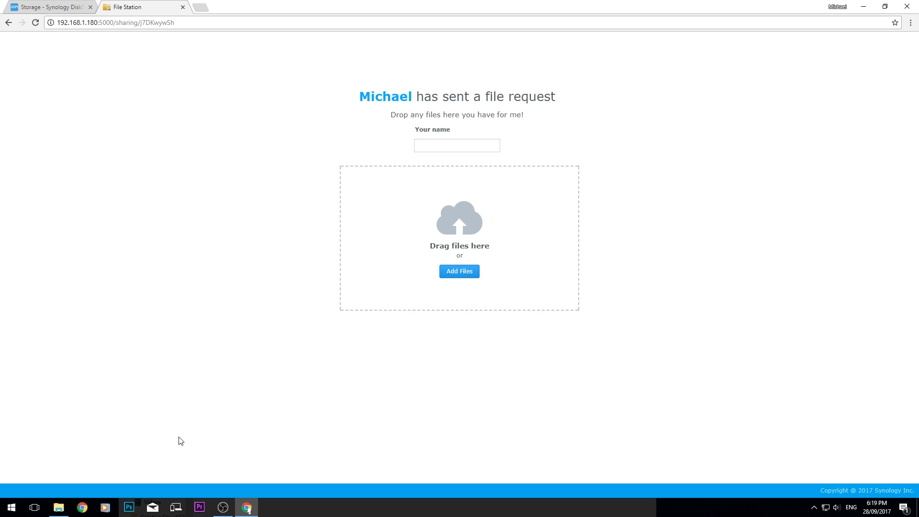
- Upload one picture from Pictures under the sender's name, reaching 1/1 files uploaded
click(59, 508)
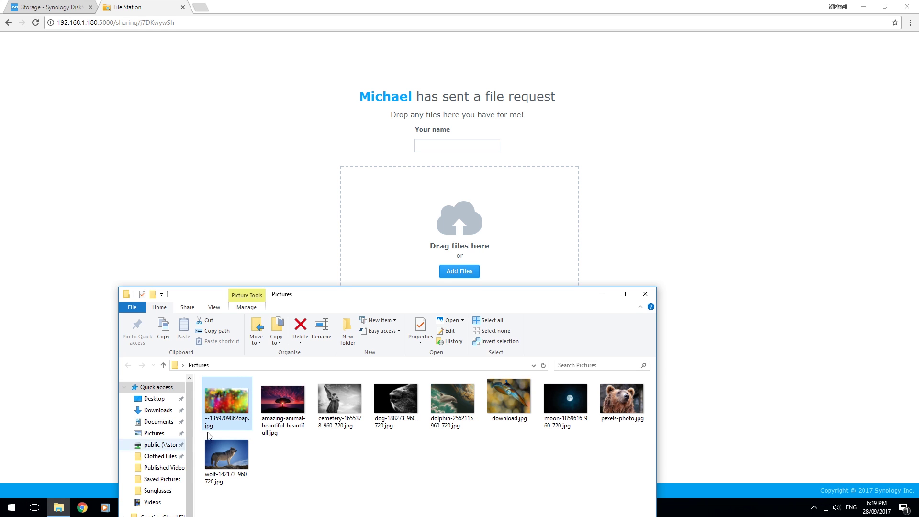
drag(230, 408, 466, 251)
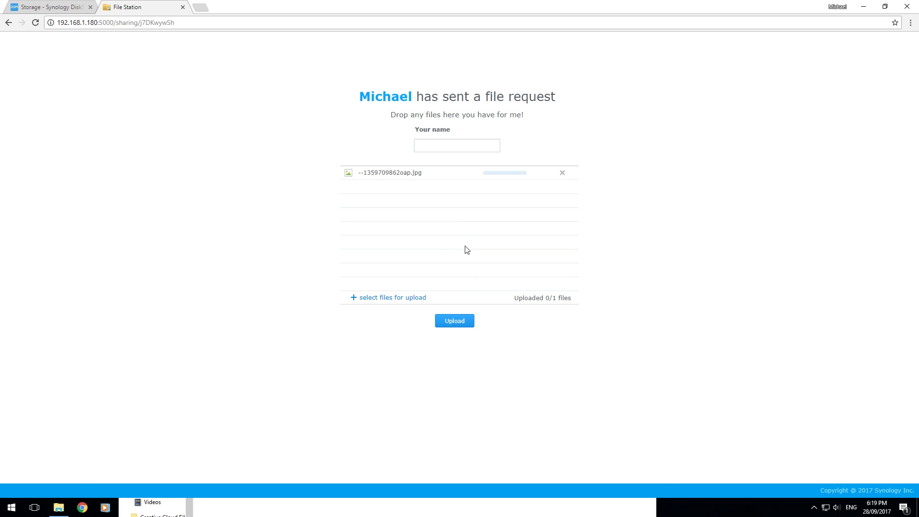
click(428, 145)
click(453, 324)
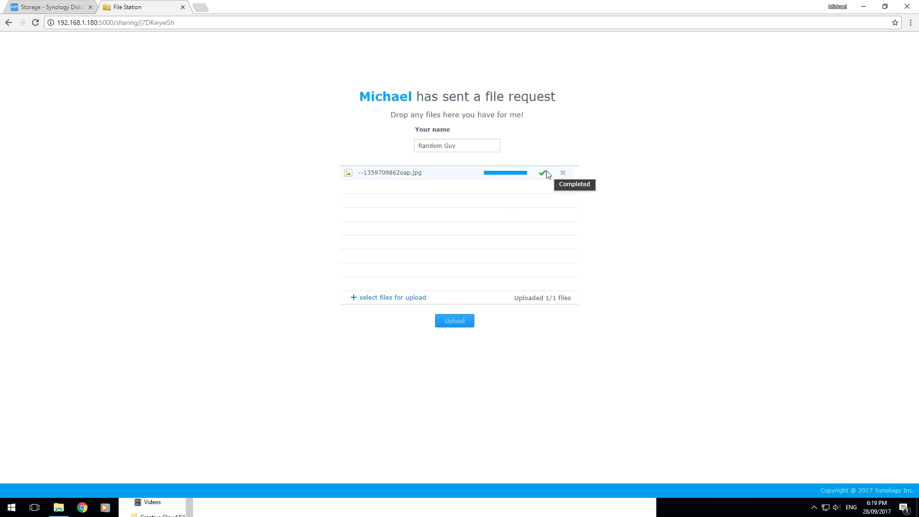
- Open the uploaded photo from Drop Files' sender subfolder in the image viewer
click(89, 2)
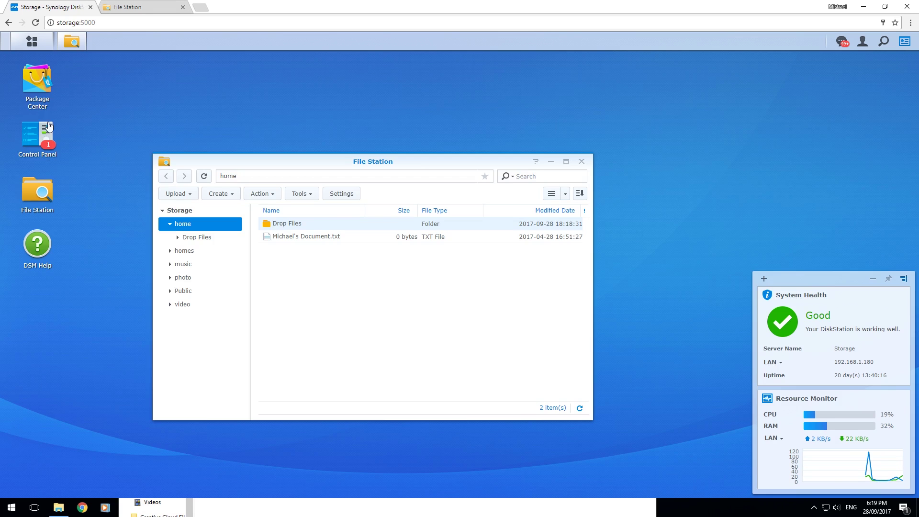
double_click(283, 225)
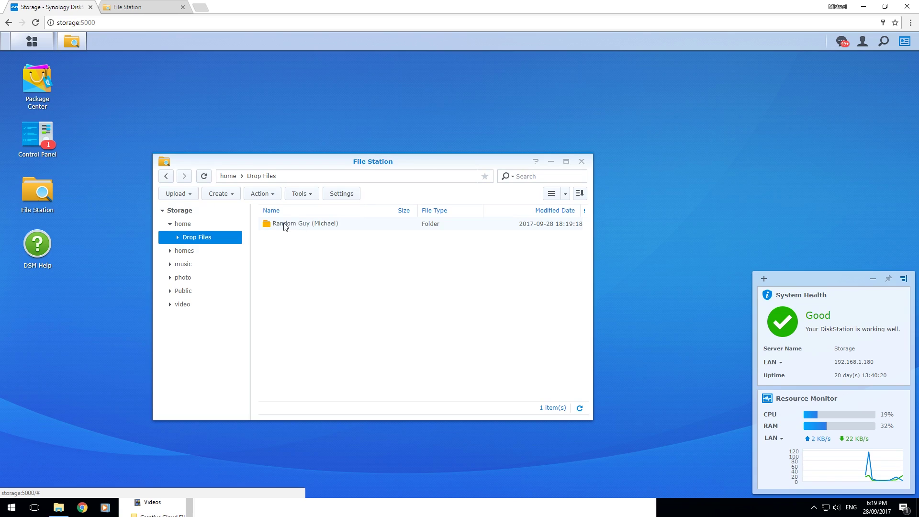
double_click(317, 224)
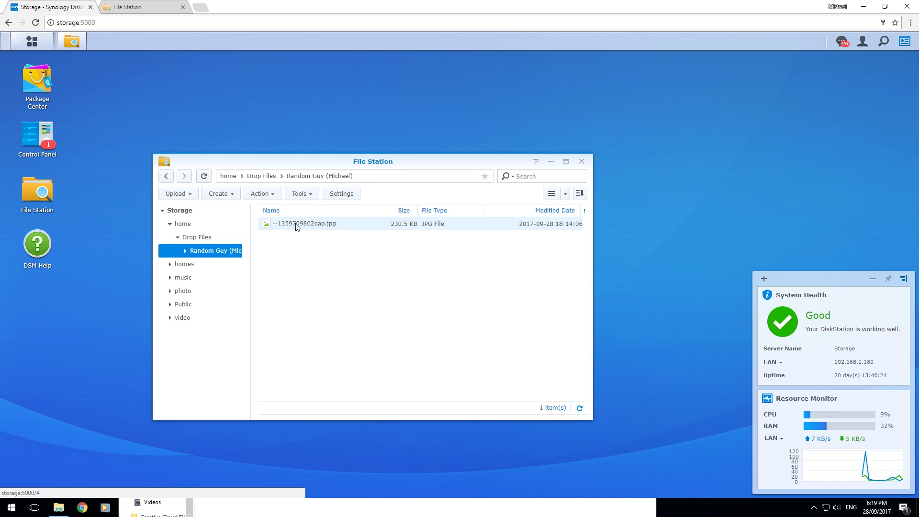
double_click(296, 224)
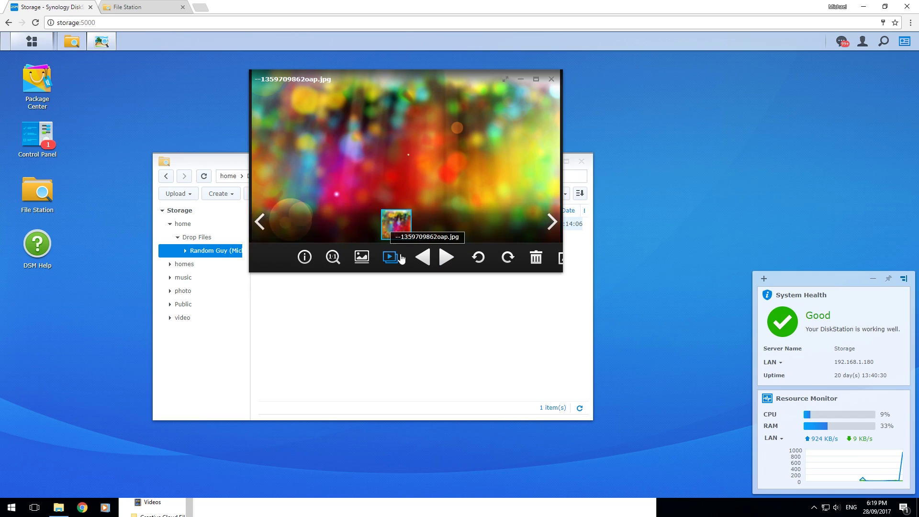
click(551, 79)
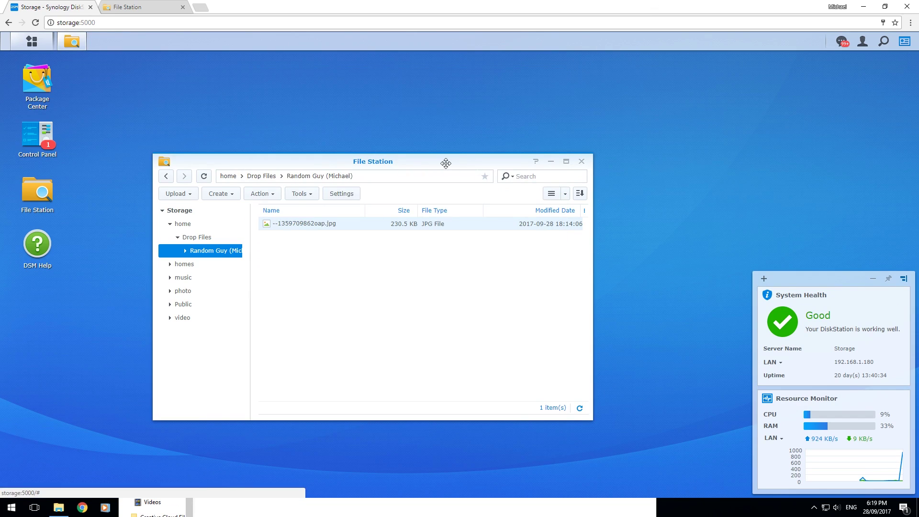
click(432, 287)
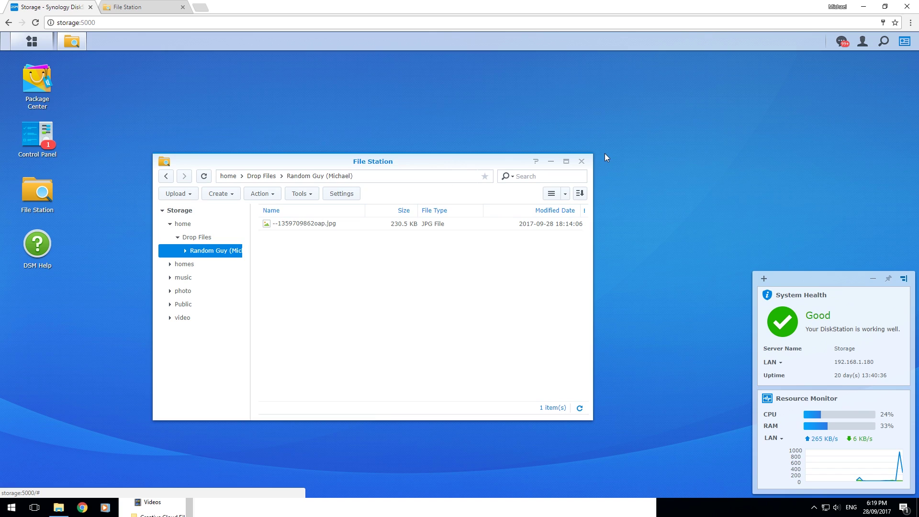
click(581, 163)
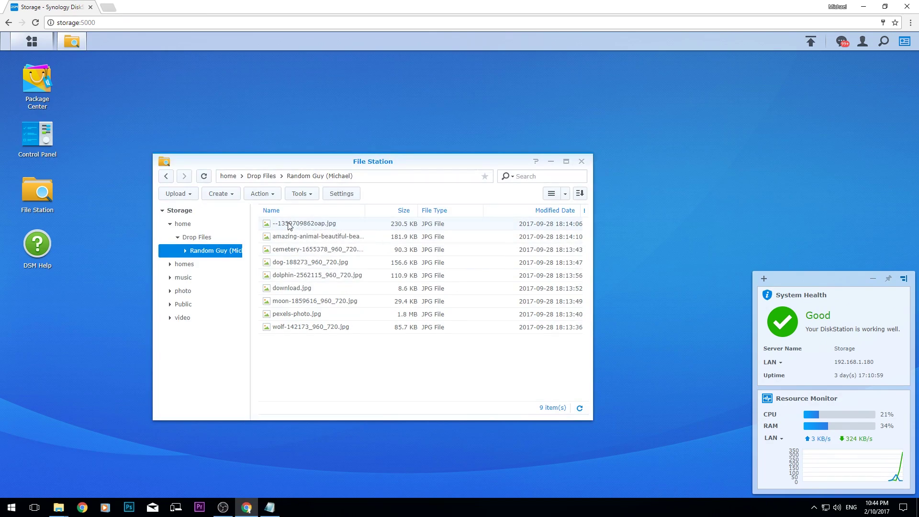
double_click(289, 224)
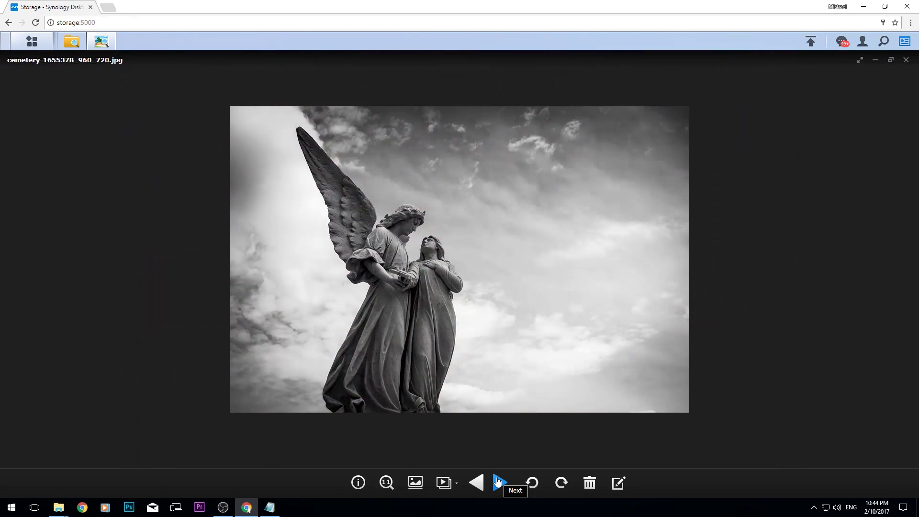
- Step forward through three photos, view one at 1:1 size, then close the viewer
click(498, 482)
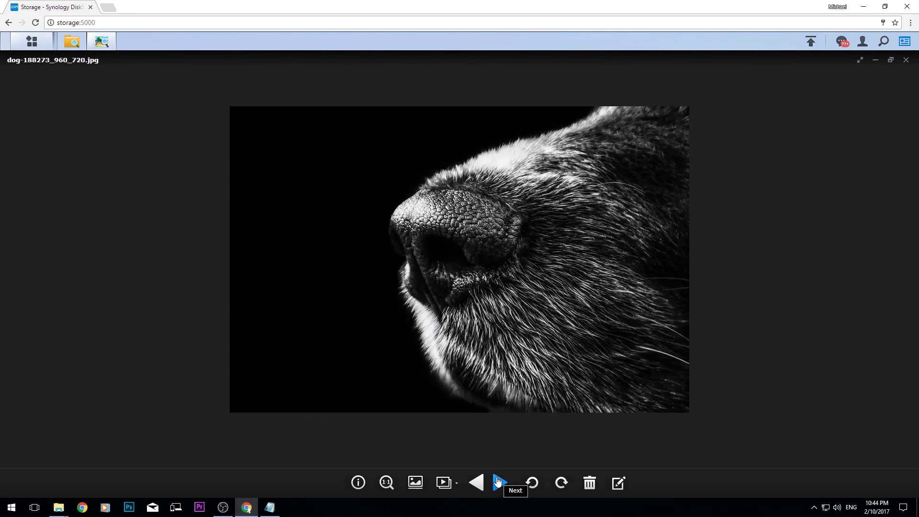
click(498, 482)
click(498, 482)
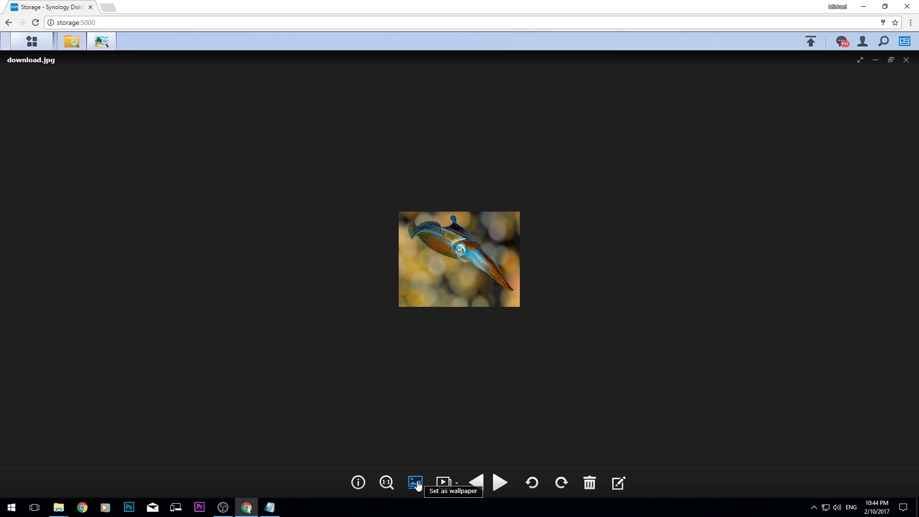
click(386, 483)
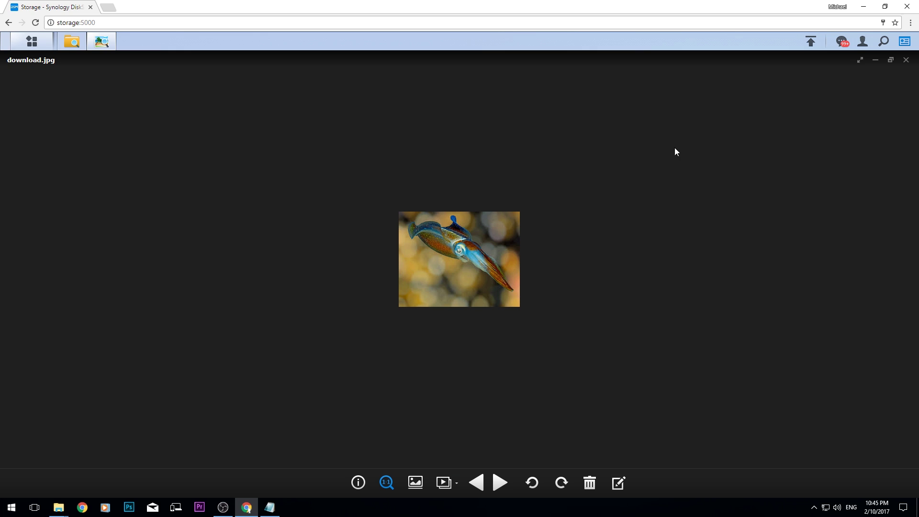
click(908, 62)
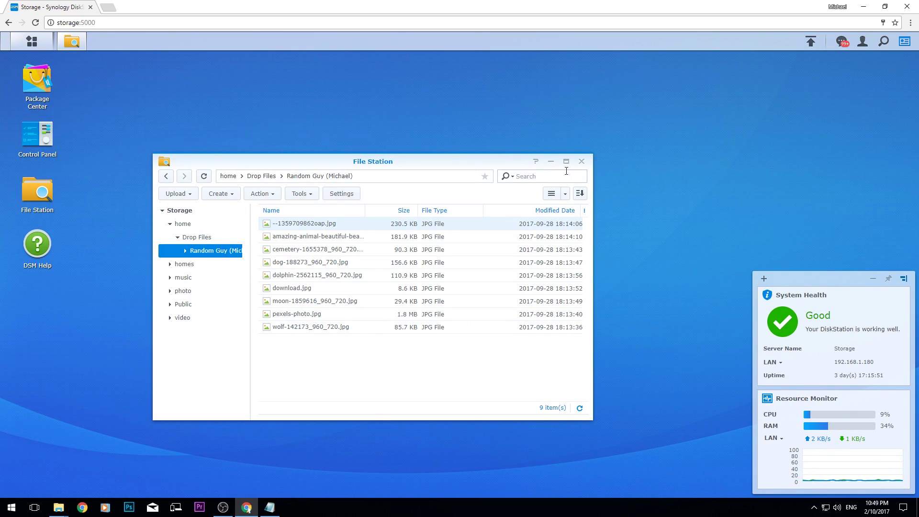
- Reopen File Station at home, open the Pictures Share link's settings, then cancel without saving
click(581, 163)
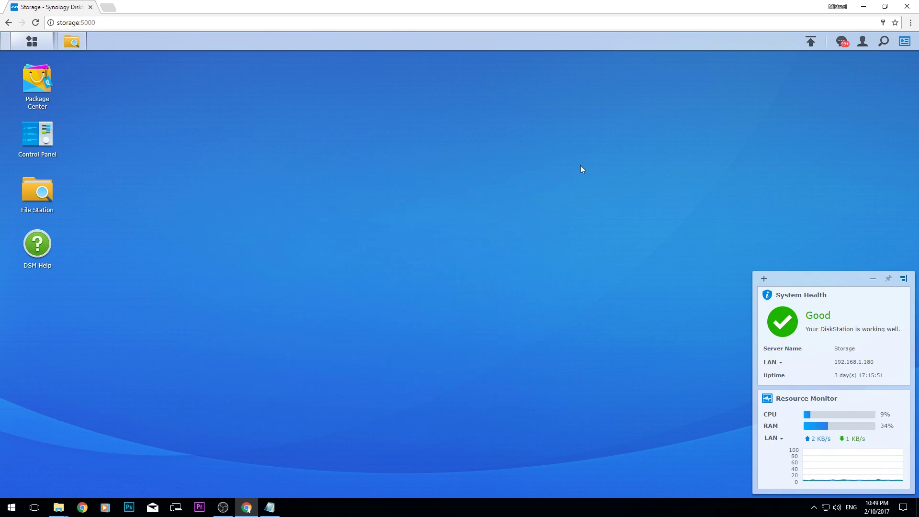
click(38, 192)
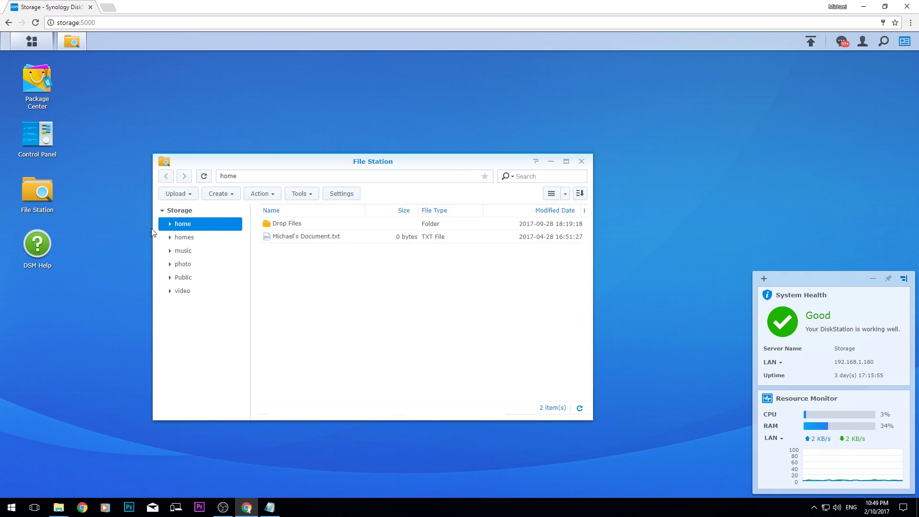
click(301, 194)
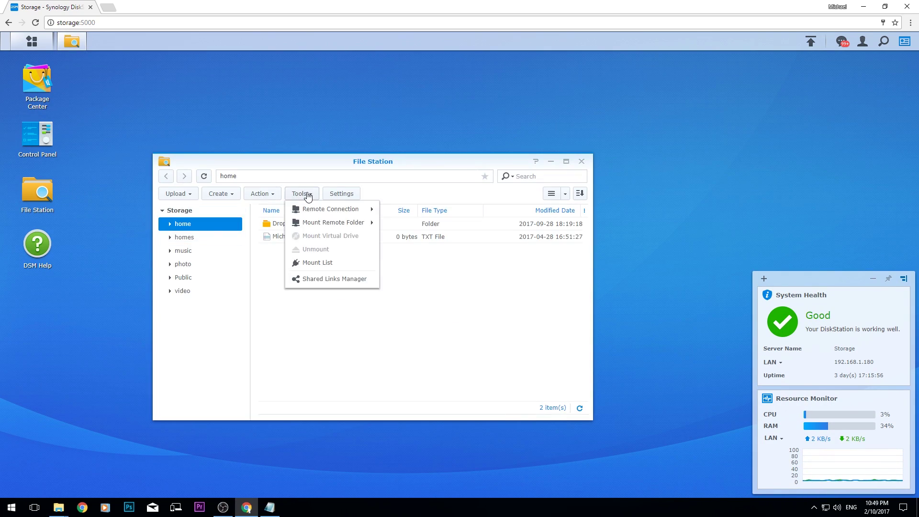
click(325, 281)
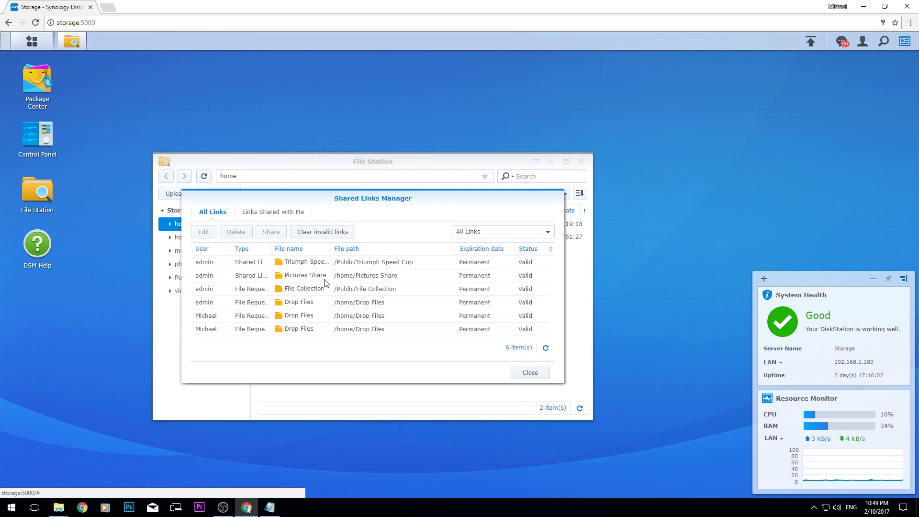
drag(348, 199, 443, 224)
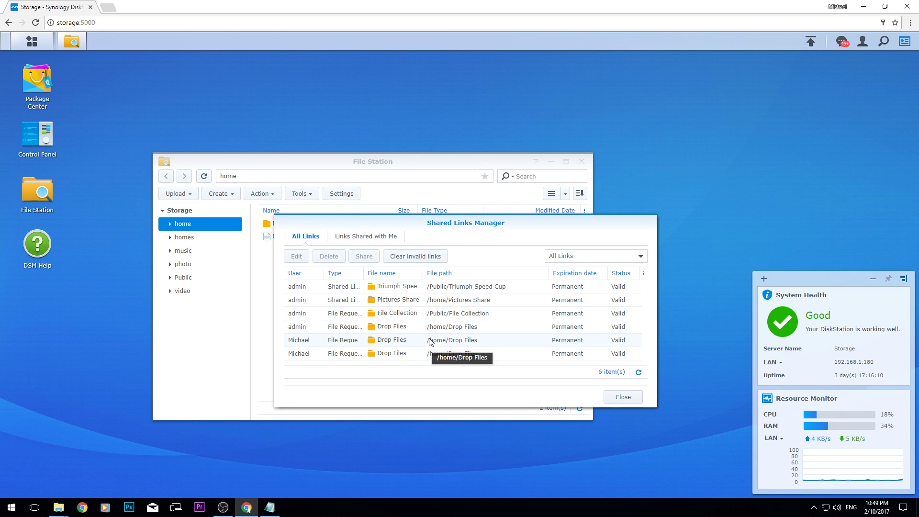
click(451, 301)
double_click(451, 302)
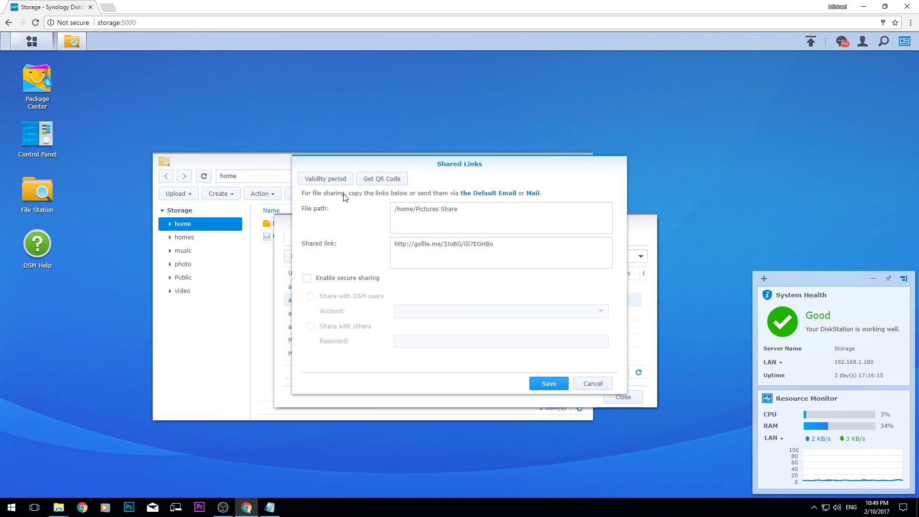
click(592, 383)
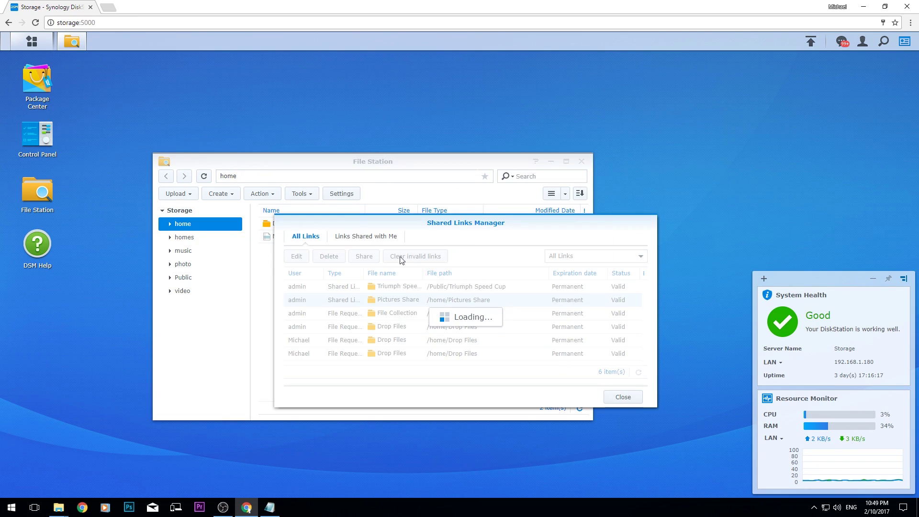
- Reopen the Shared Links Manager and open the Pictures Share link's settings again
click(623, 397)
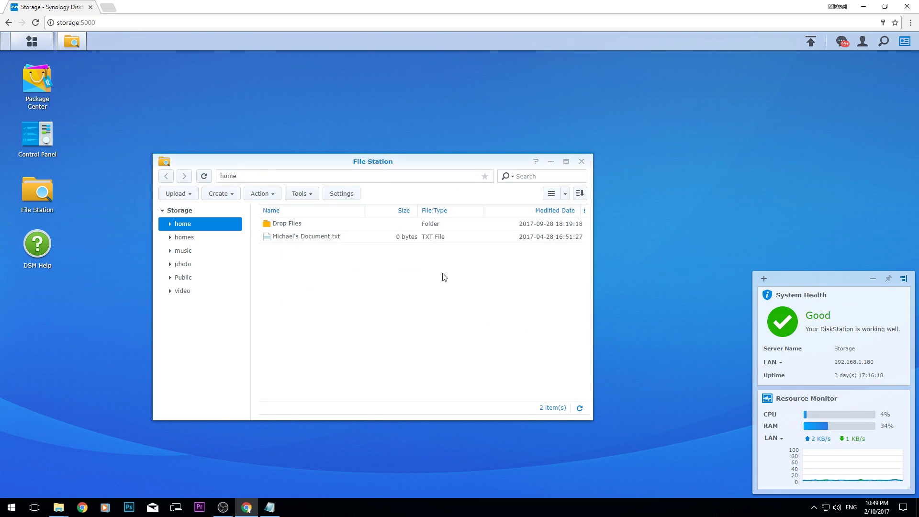
click(301, 193)
click(314, 277)
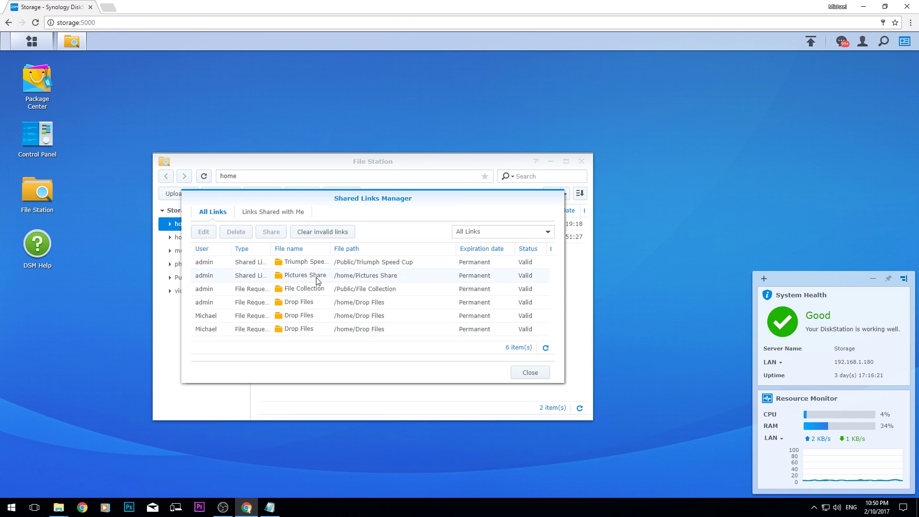
click(318, 277)
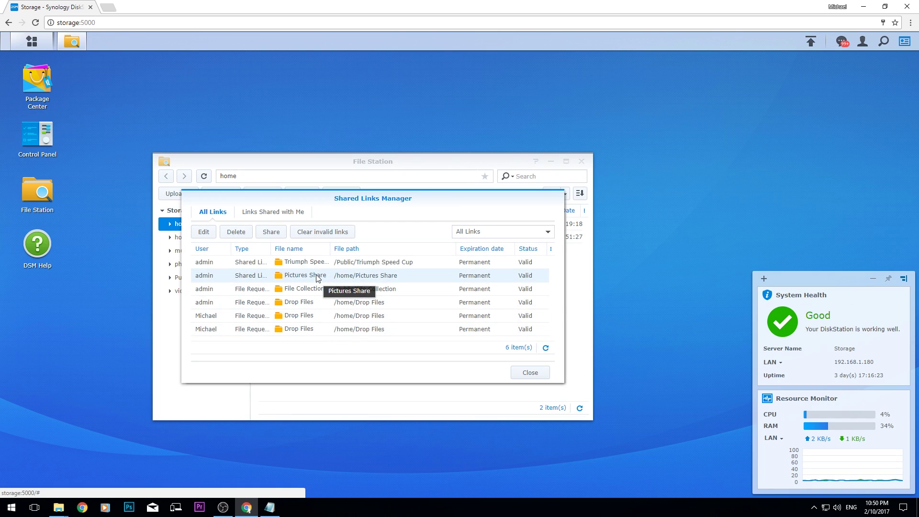
double_click(318, 277)
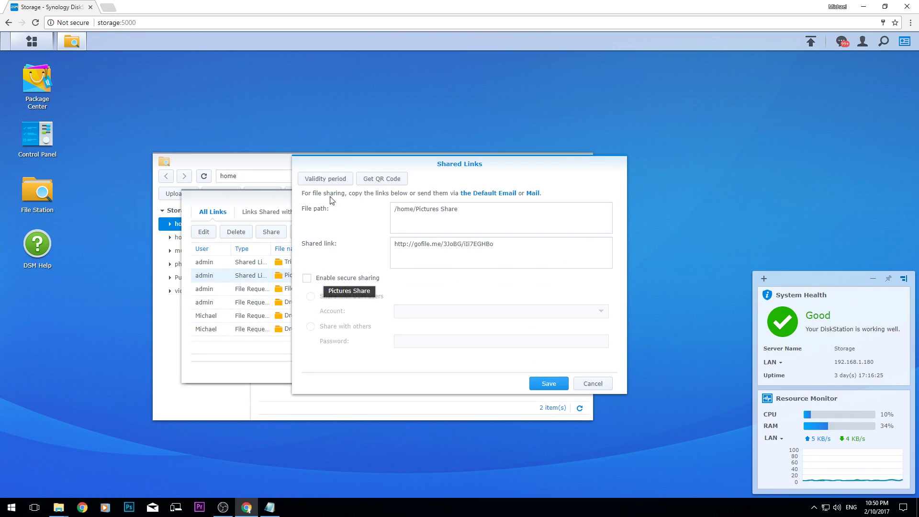
- Check the validity period, switch secure sharing on and back off, then discard the edits
click(334, 184)
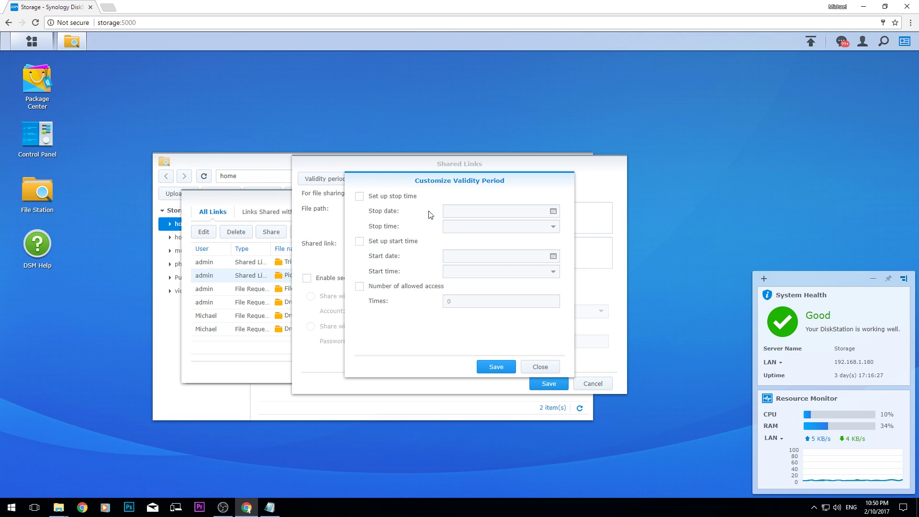
click(540, 367)
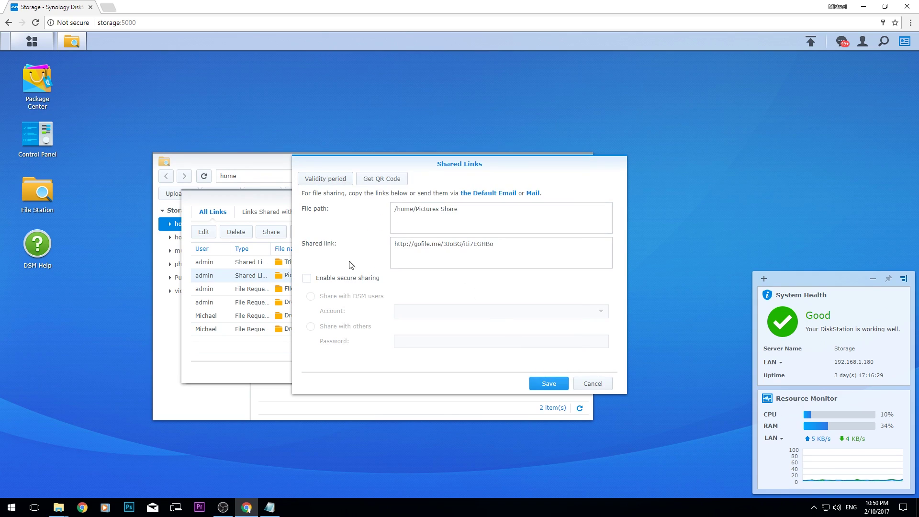
click(339, 279)
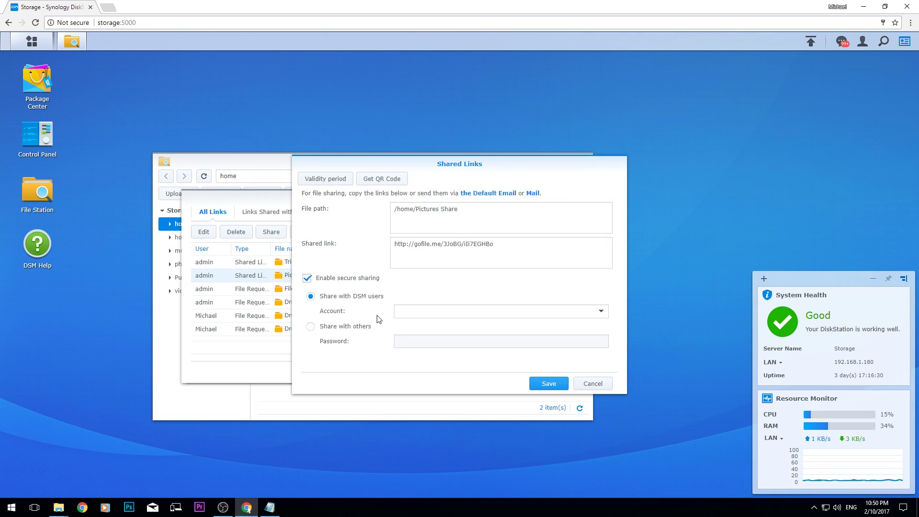
click(345, 285)
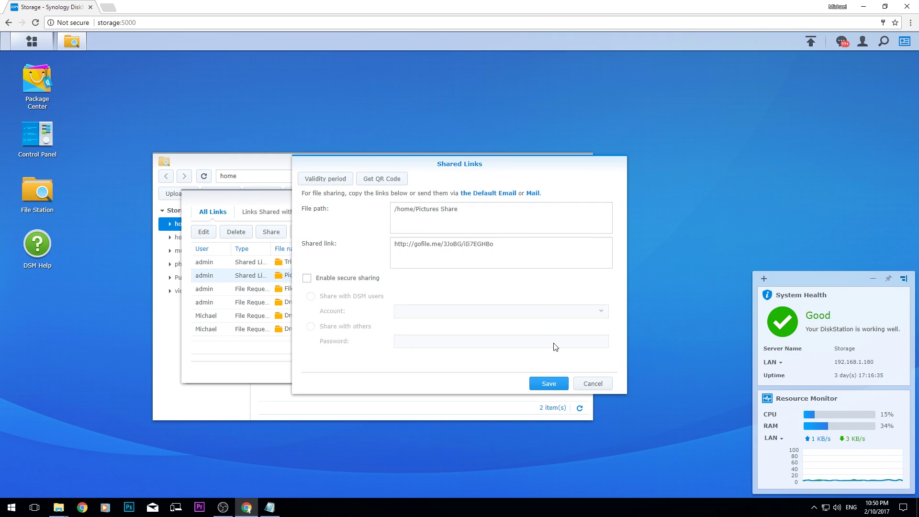
click(587, 385)
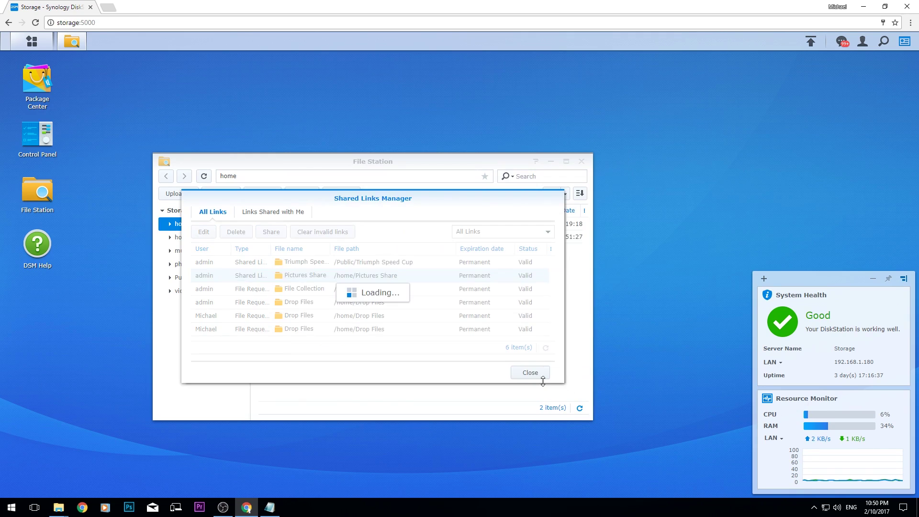
- Open File Station Settings on Shared Links and review the 1000-link limit and page customization options
click(529, 374)
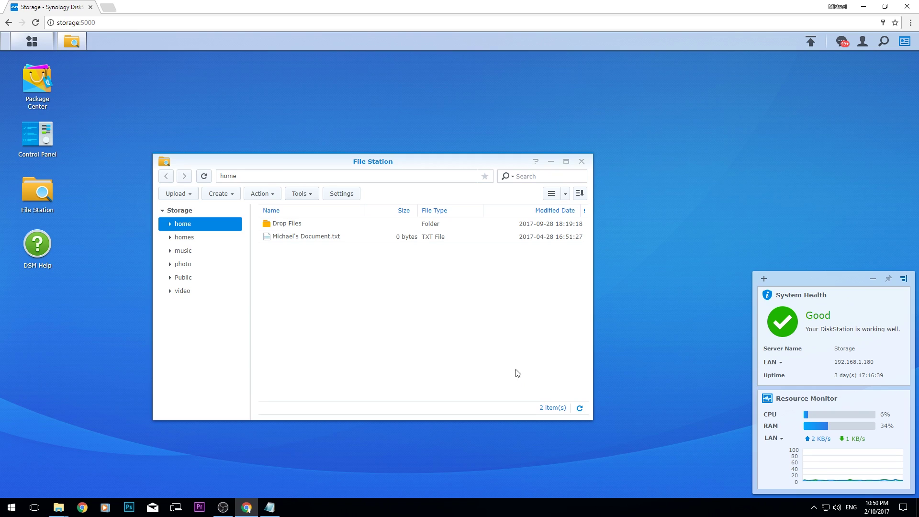
click(340, 194)
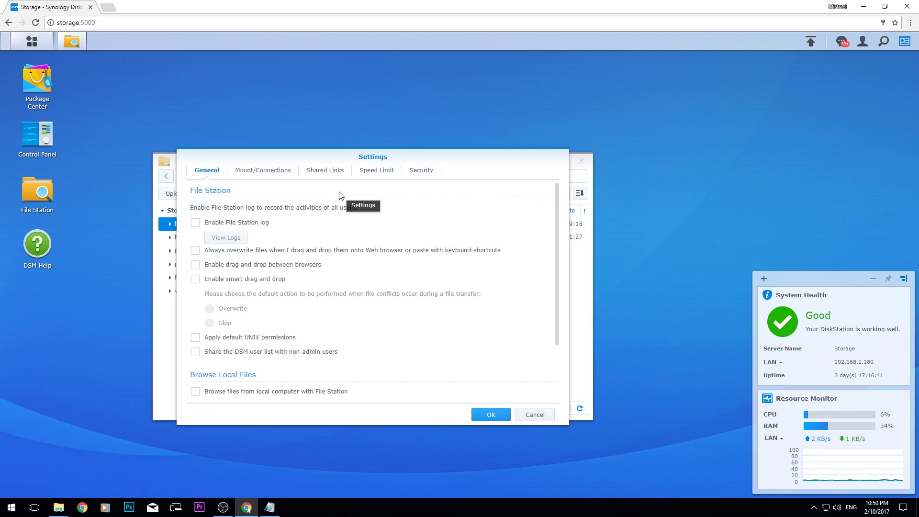
click(320, 175)
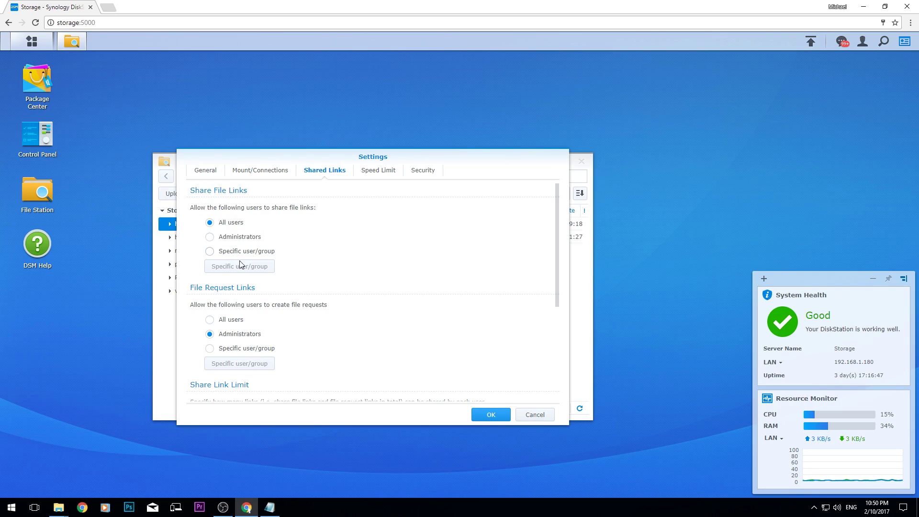
scroll(250, 312, down, 3)
scroll(250, 321, down, 1)
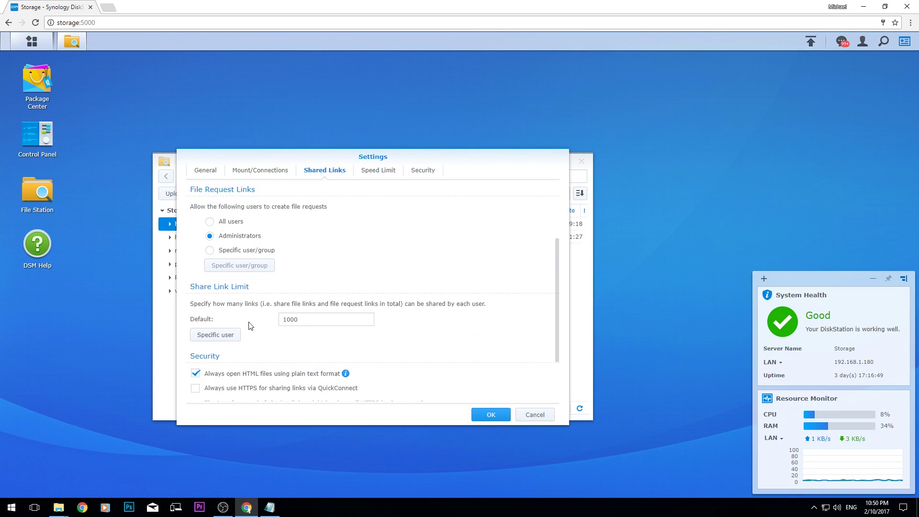
scroll(287, 321, down, 3)
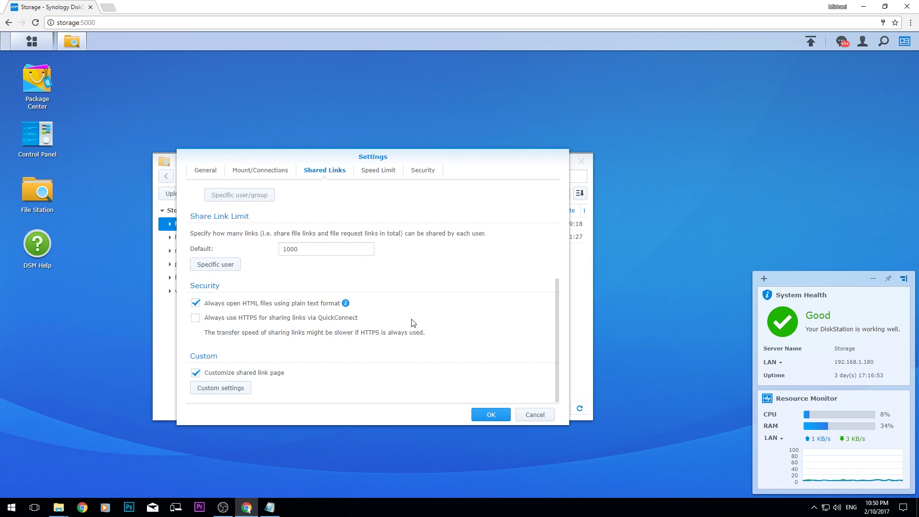
drag(558, 362, 558, 257)
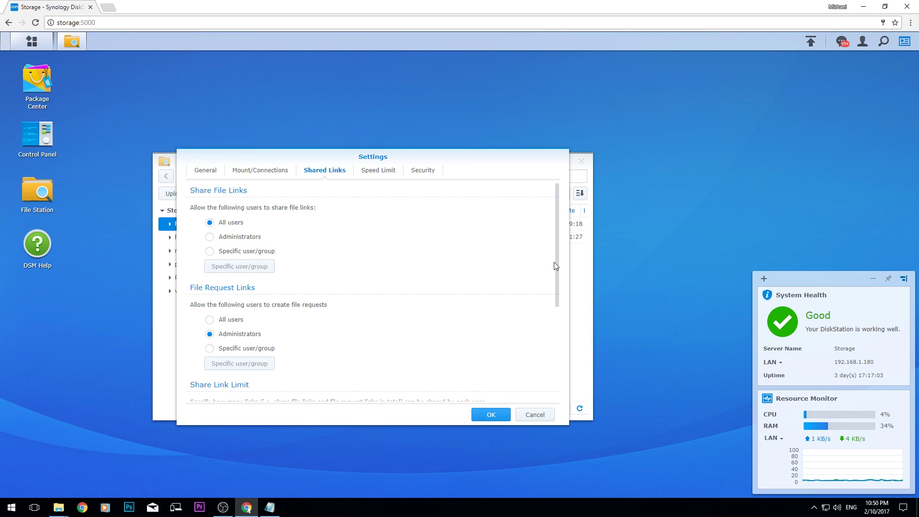
drag(554, 265, 553, 360)
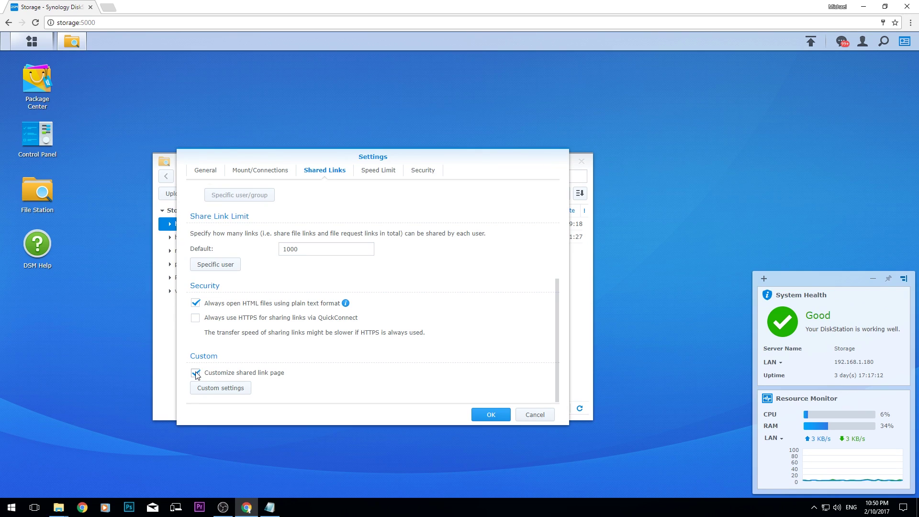
- Keep the motorcycle background and Olympic-rings logo in the shared page style, then close the preview
click(218, 388)
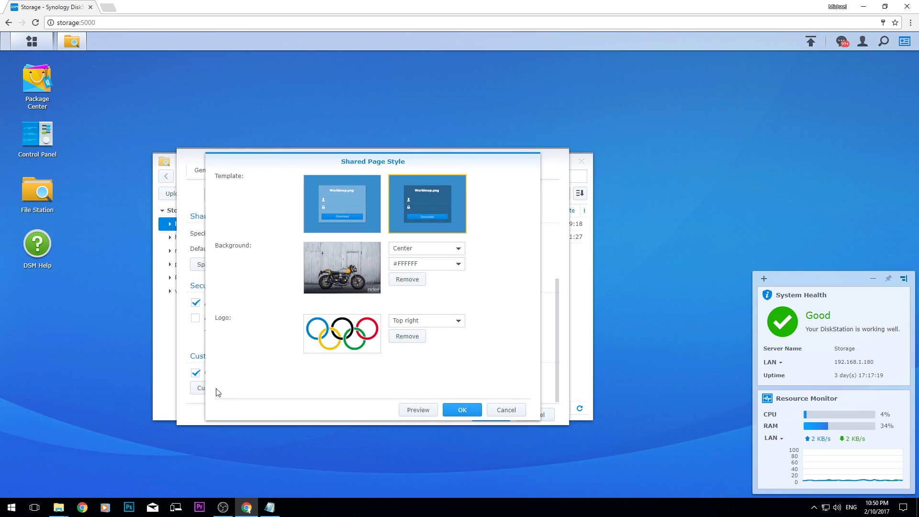
click(357, 253)
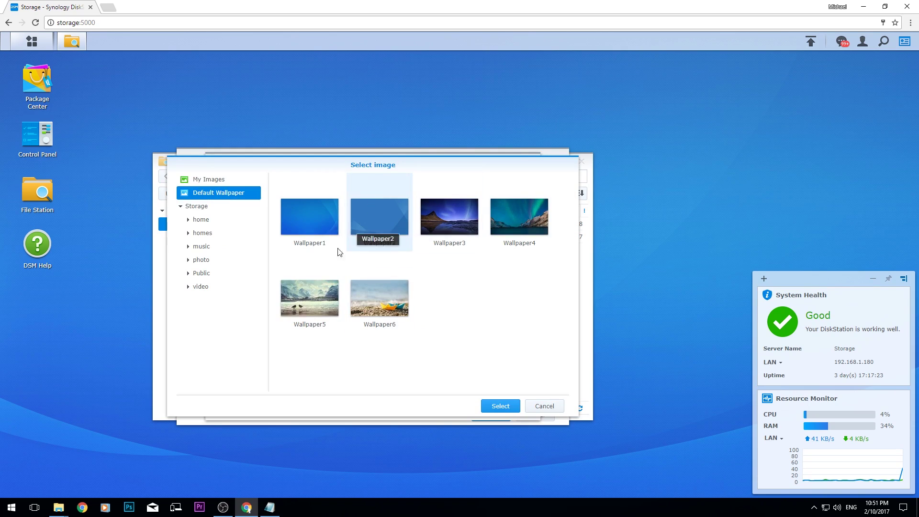
click(540, 411)
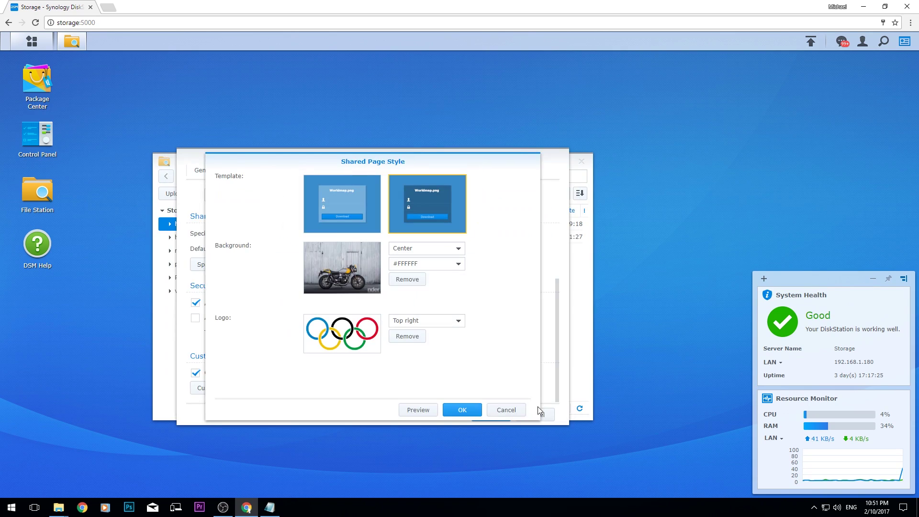
click(342, 328)
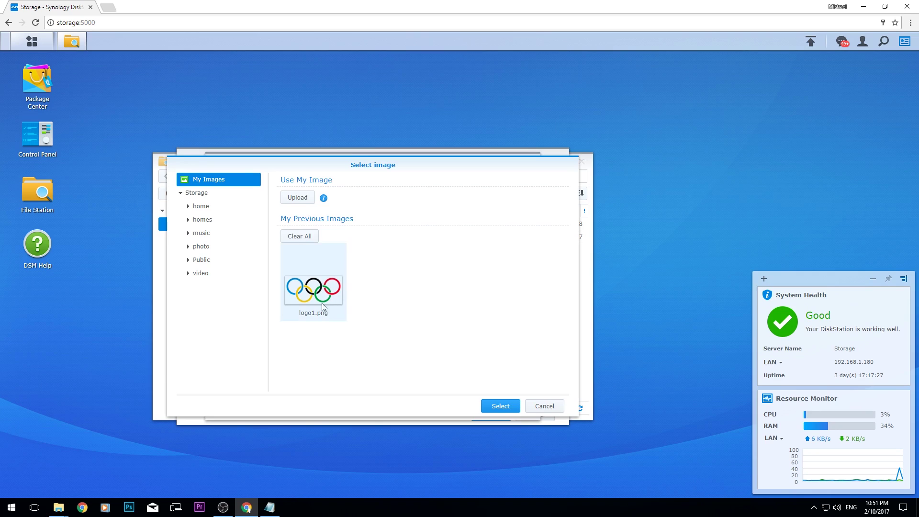
click(556, 407)
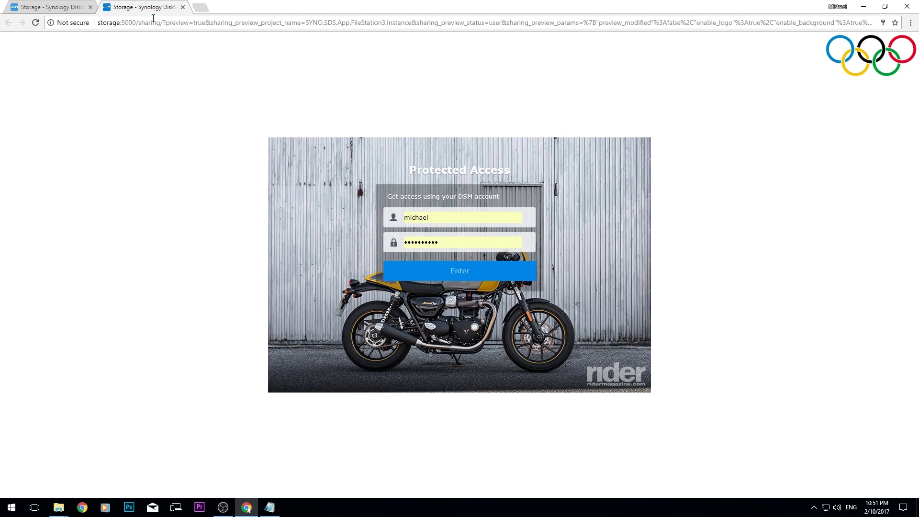
click(183, 7)
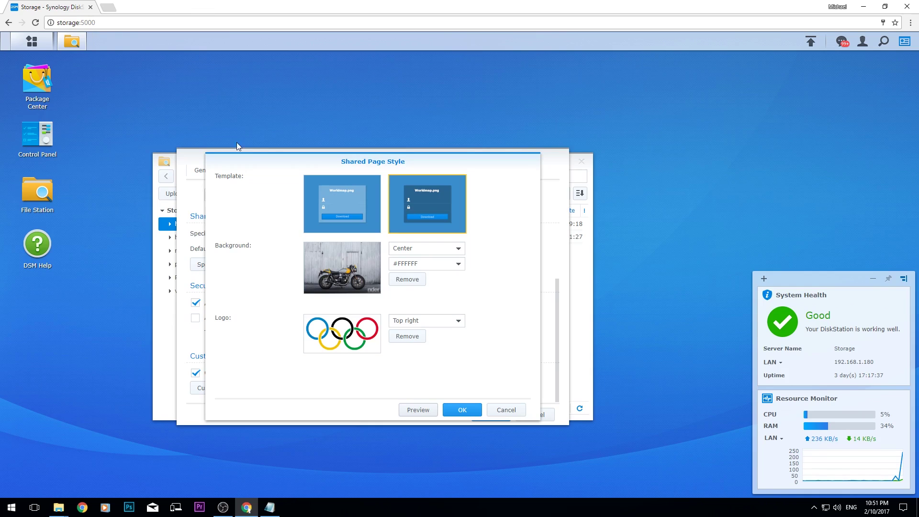
- Confirm the shared page style and upload photos into Pictures Share, replacing same-named files
click(464, 410)
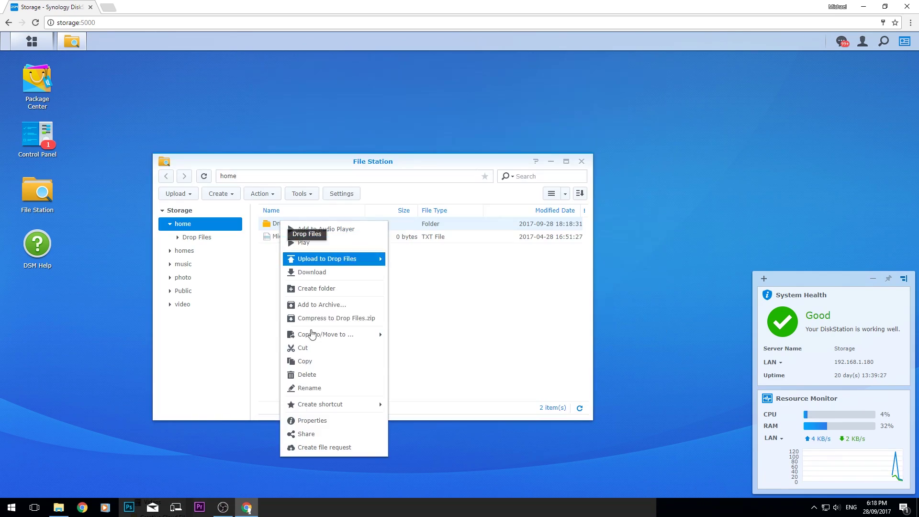
click(317, 448)
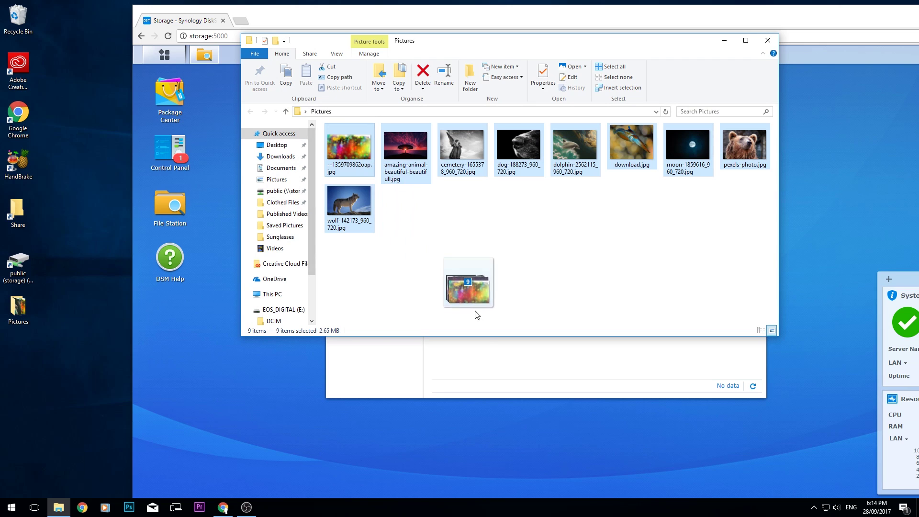
drag(475, 312, 515, 371)
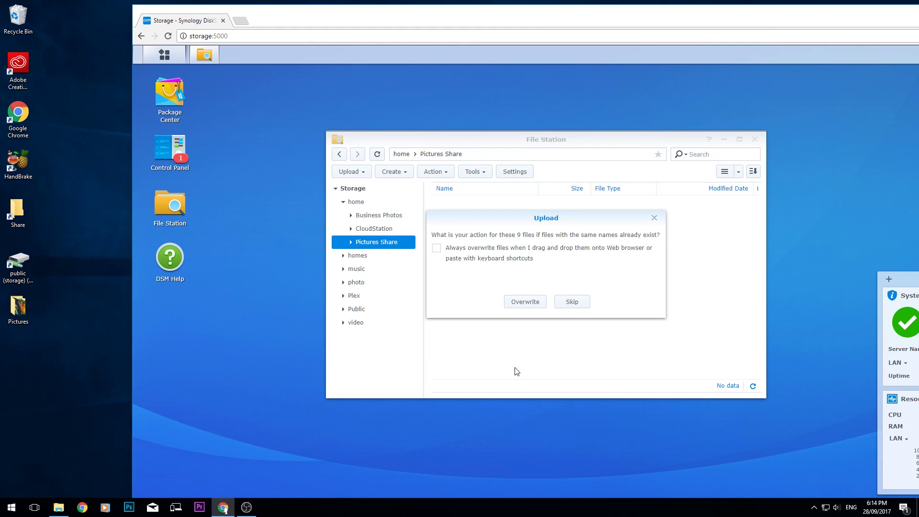
click(525, 301)
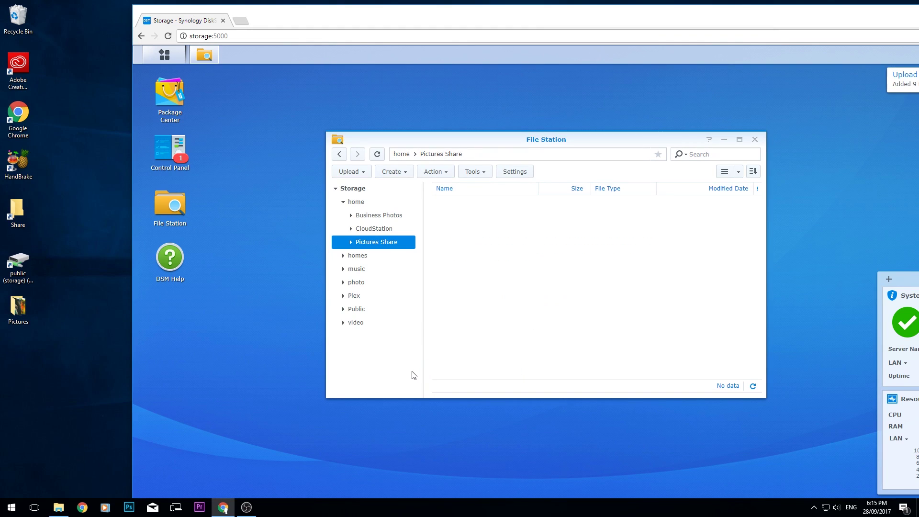
- Add a photo from the Pictures folder to the file request upload, then open Shared Links Manager
double_click(571, 12)
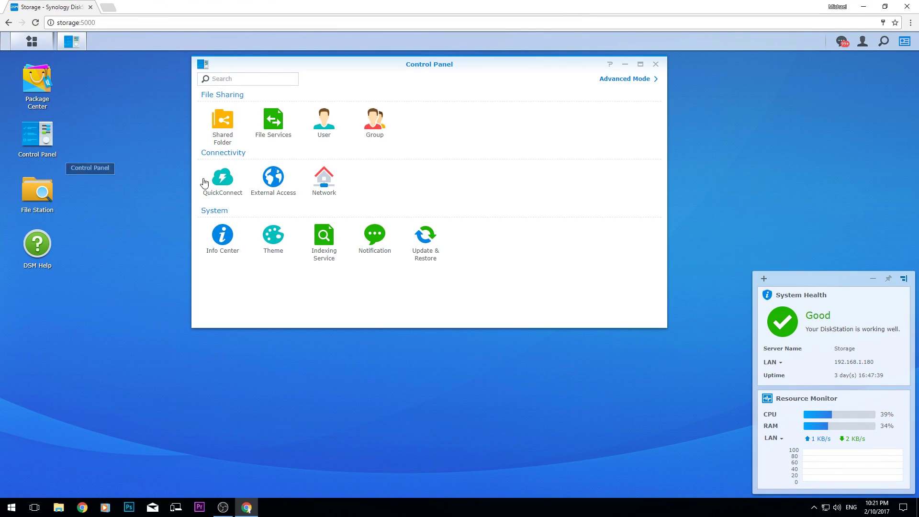
click(222, 180)
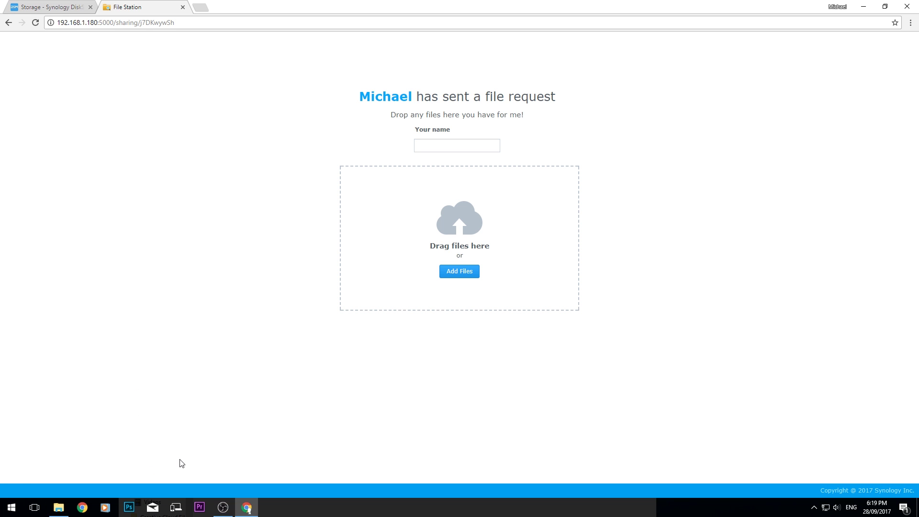
click(58, 509)
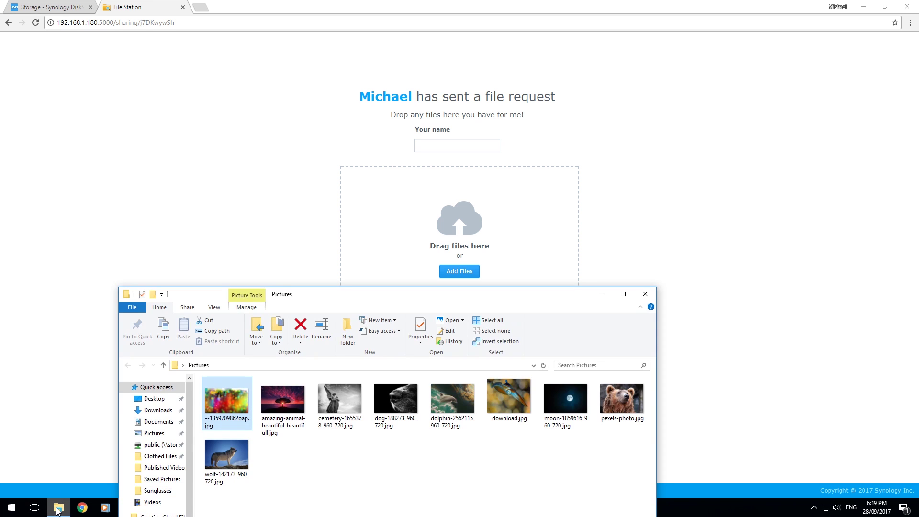
drag(237, 409, 464, 282)
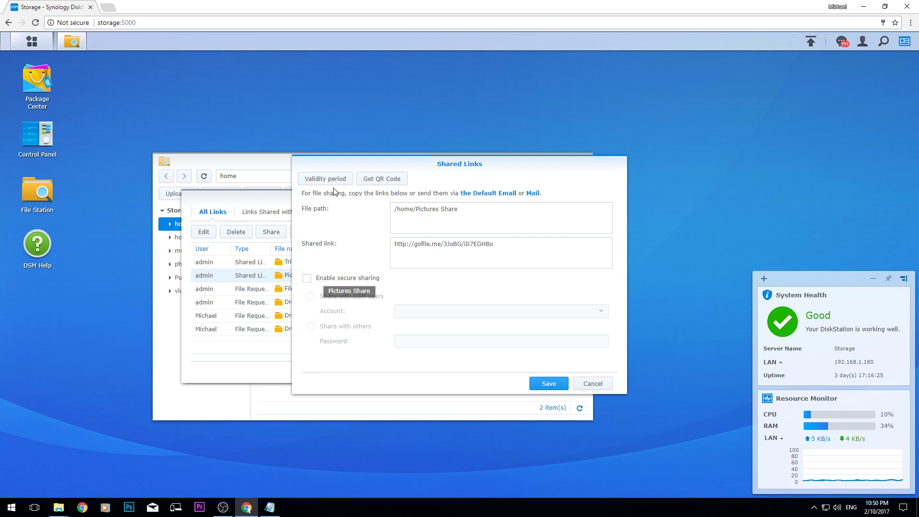
click(336, 182)
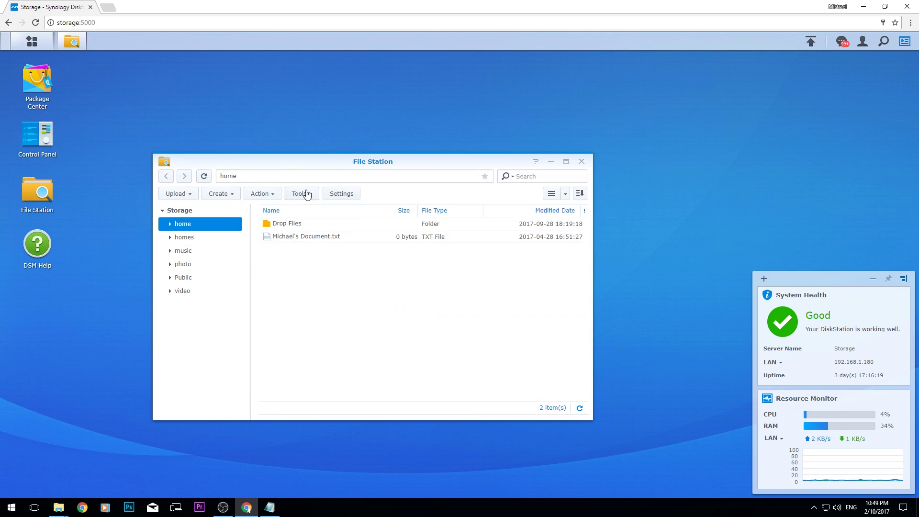
click(302, 194)
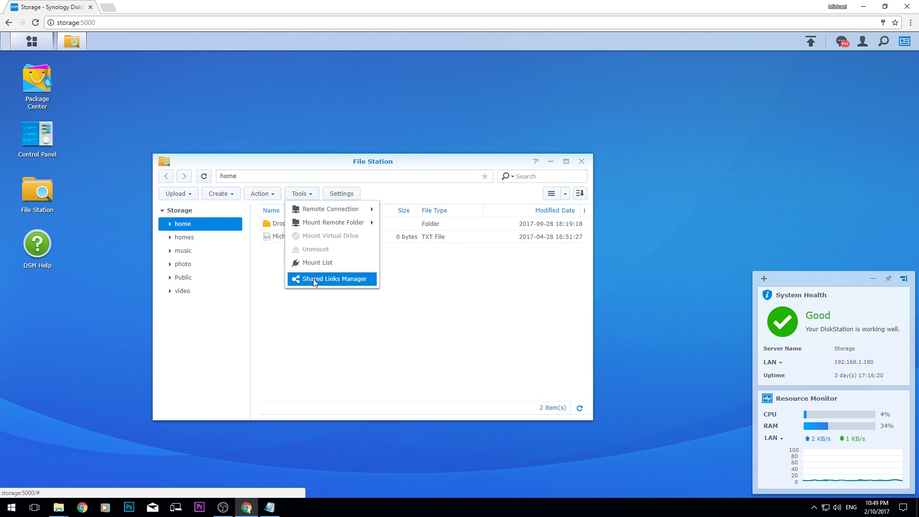
click(313, 278)
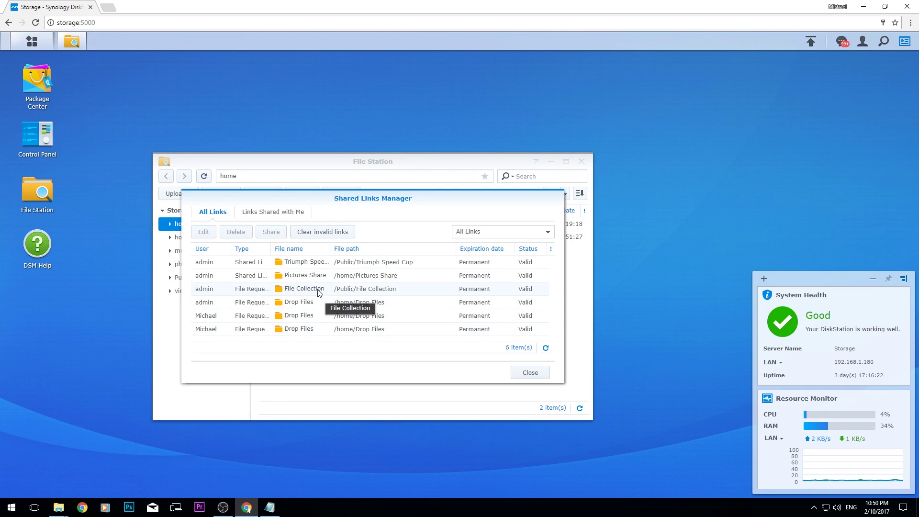